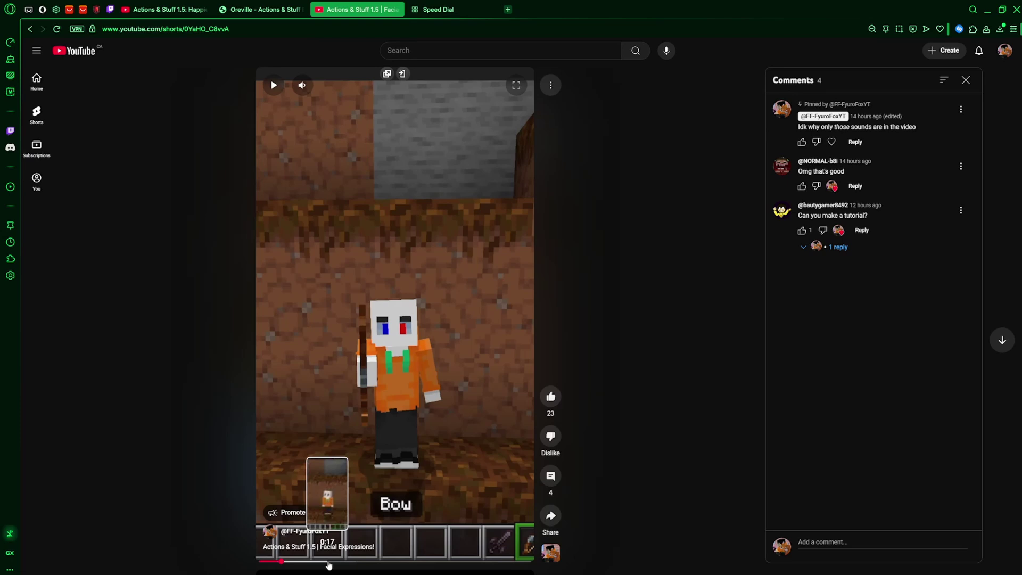
- Skip ahead through the Actions & Stuff 1.5 facial expressions Short to preview its animations
{"action": "left_click", "coordinate": [376, 561]}
{"action": "left_click", "coordinate": [410, 561]}
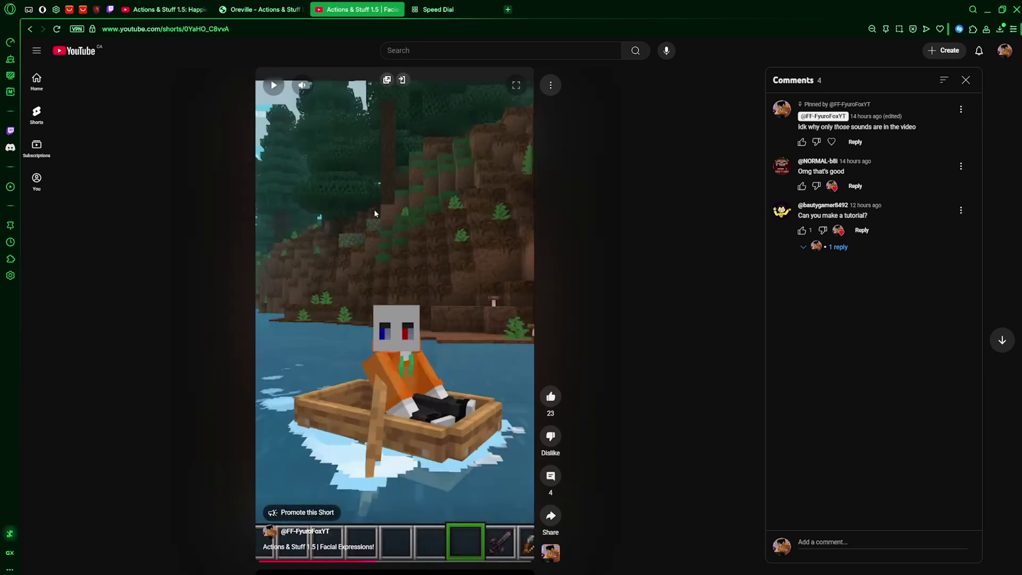
- Open the skinpack download link in the description of ECKOSOLDIER's Actions & Stuff 1.5 video
{"action": "key", "text": "ctrl+Tab"}
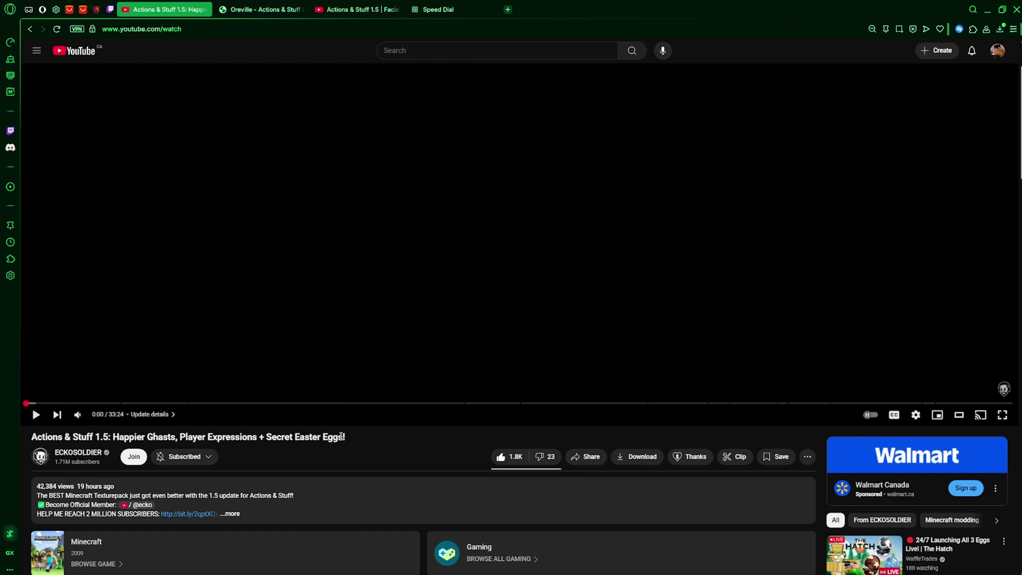
{"action": "scroll", "coordinate": [304, 453], "scroll_direction": "down", "scroll_amount": 1}
{"action": "left_click", "coordinate": [301, 452]}
{"action": "scroll", "coordinate": [334, 462], "scroll_direction": "down", "scroll_amount": 2}
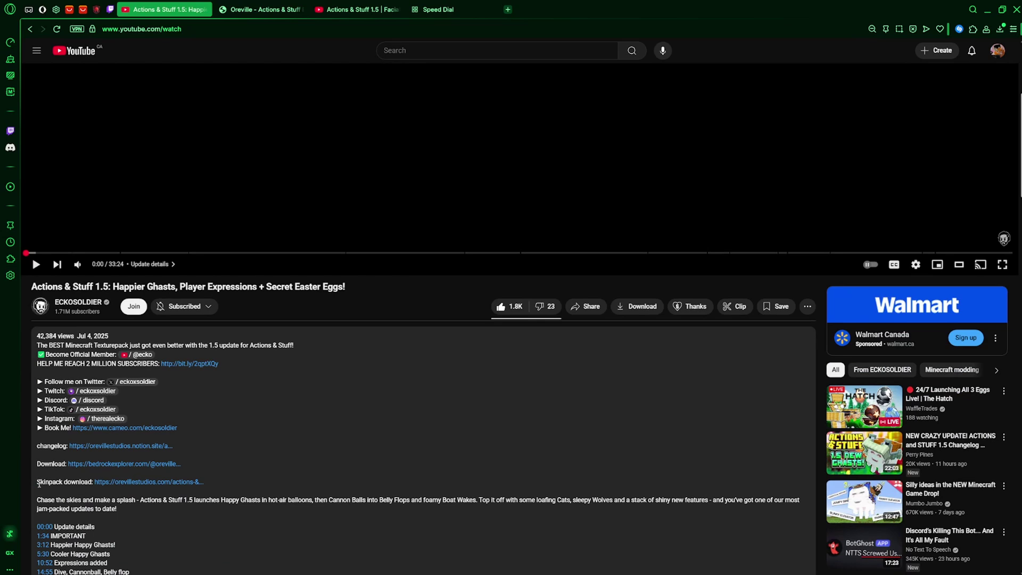
{"action": "left_click_drag", "start_coordinate": [38, 483], "coordinate": [93, 483]}
{"action": "left_click", "coordinate": [93, 482]}
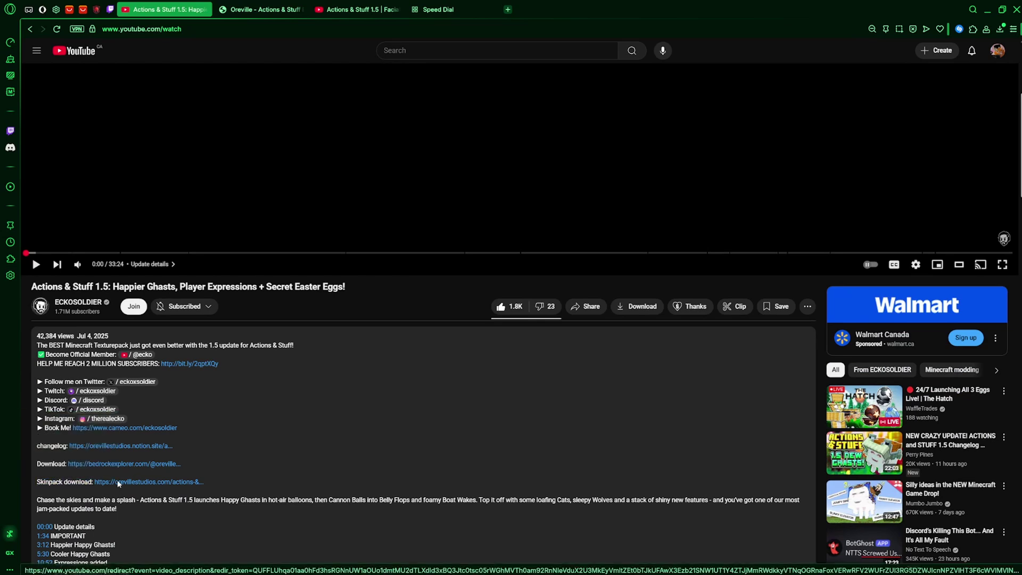
{"action": "left_click", "coordinate": [118, 483]}
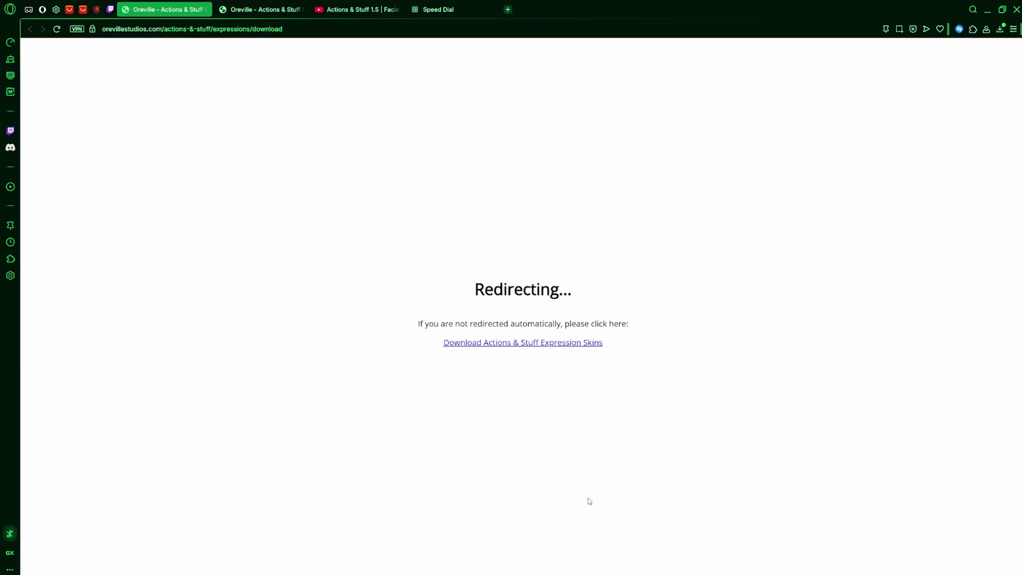
- In the Downloads folder, change the extension of the Actions And Stuff Expressions Skins 1.0.0 file to zip and accept the change
{"action": "left_click", "coordinate": [458, 565]}
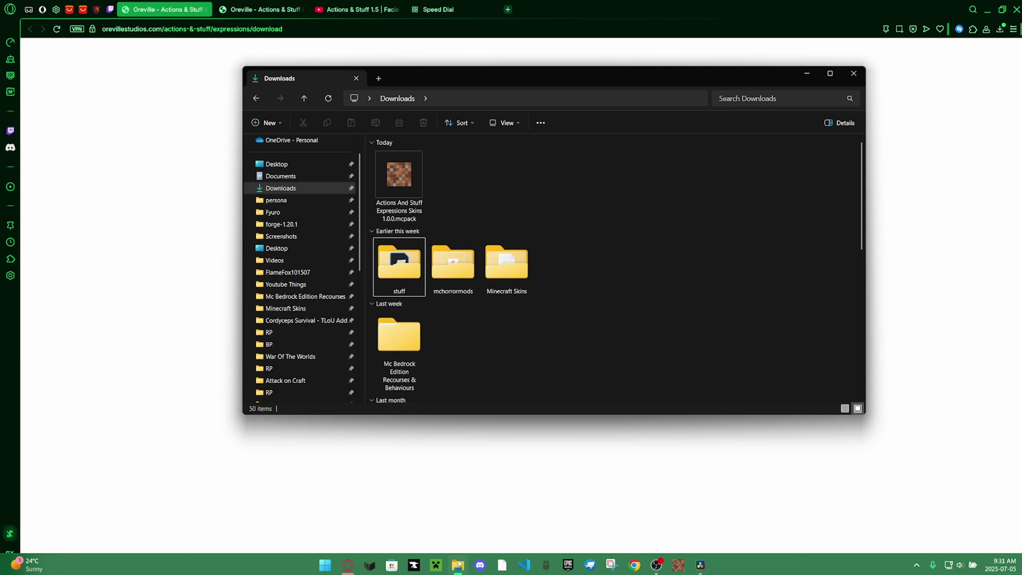
{"action": "left_click", "coordinate": [418, 172]}
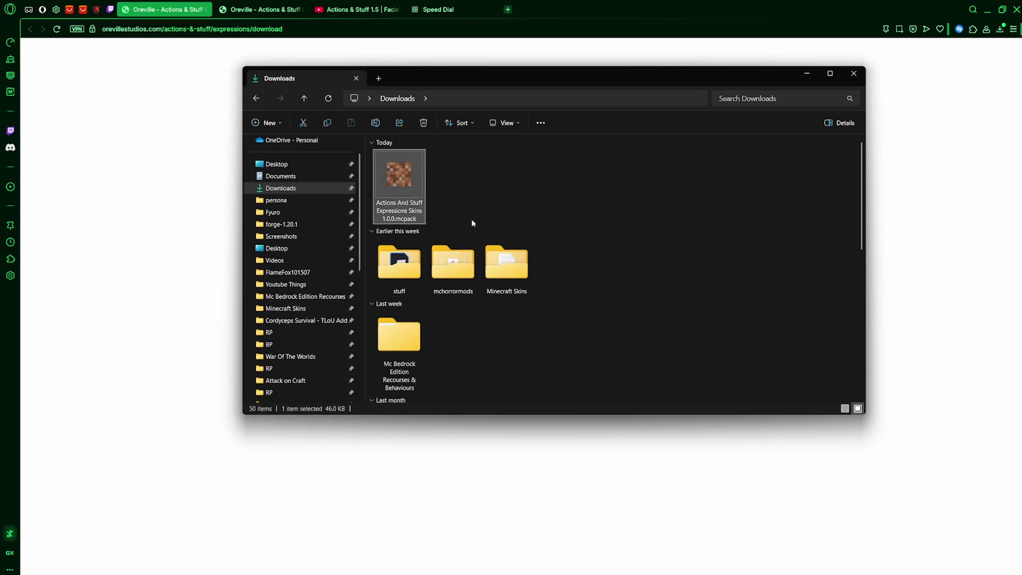
{"action": "left_click", "coordinate": [373, 124]}
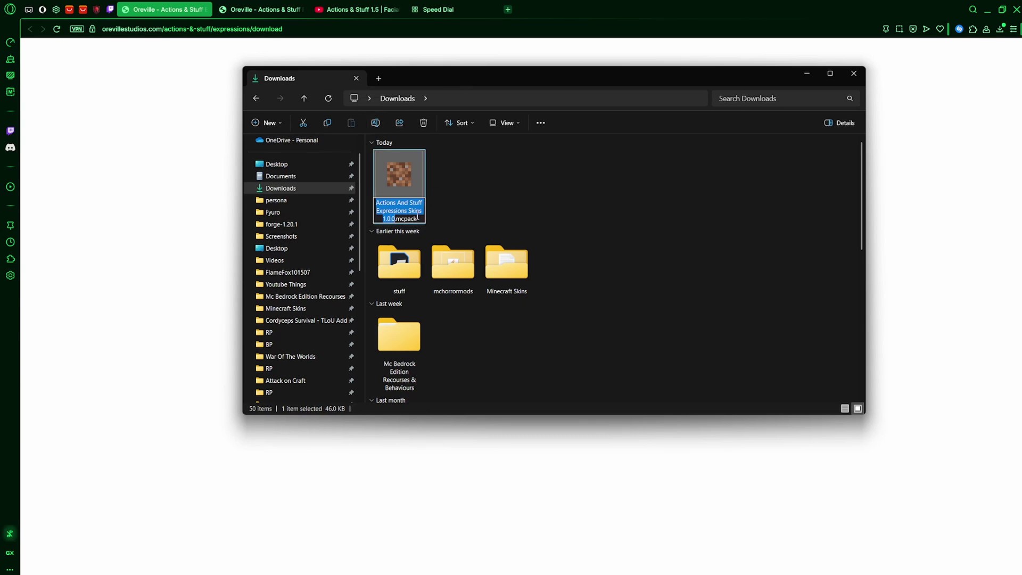
{"action": "left_click_drag", "start_coordinate": [418, 219], "coordinate": [400, 225]}
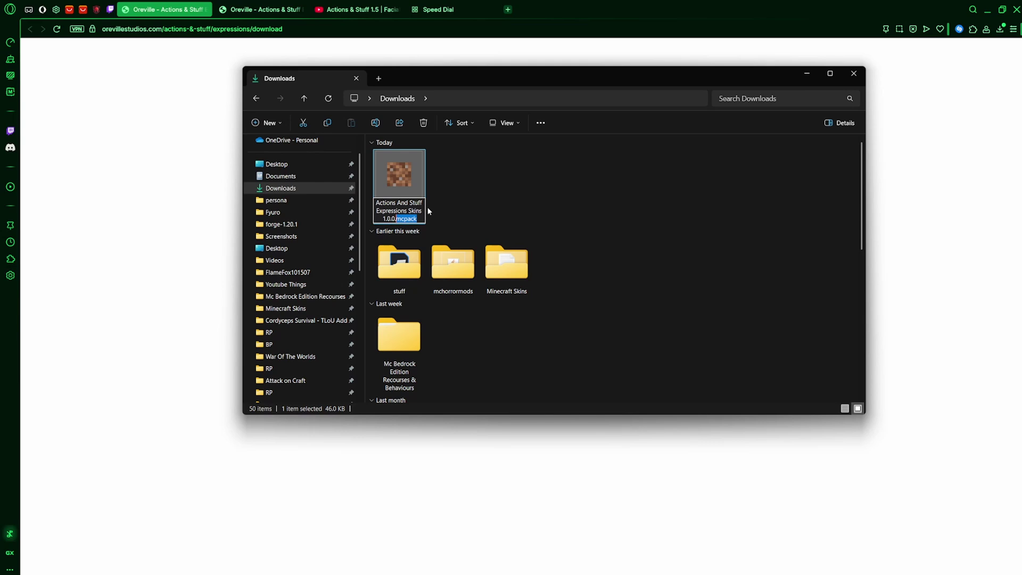
{"action": "left_click", "coordinate": [399, 219]}
{"action": "double_click", "coordinate": [398, 219]}
{"action": "type", "text": "zip"}
{"action": "key", "text": "Return"}
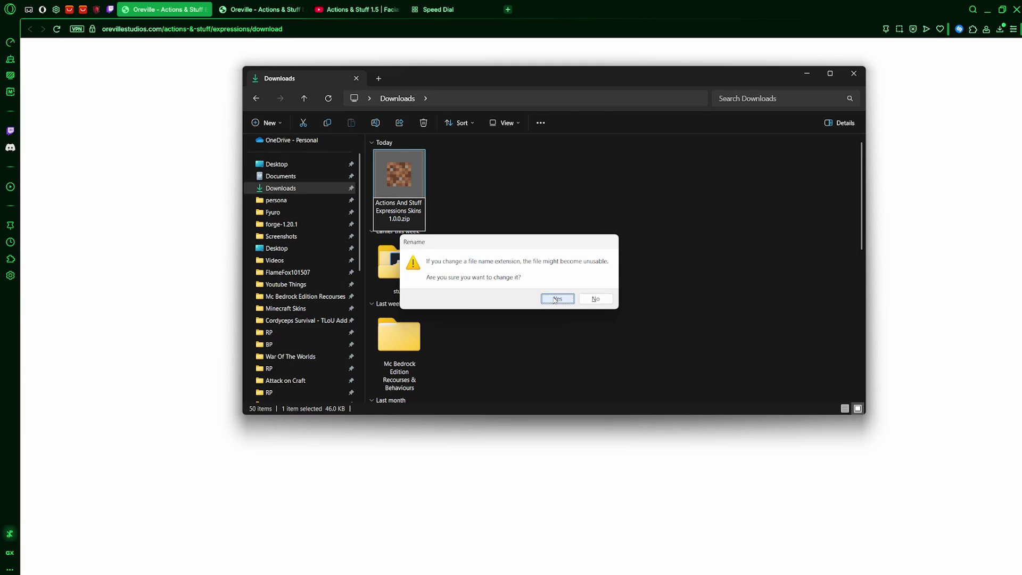
{"action": "left_click", "coordinate": [557, 299]}
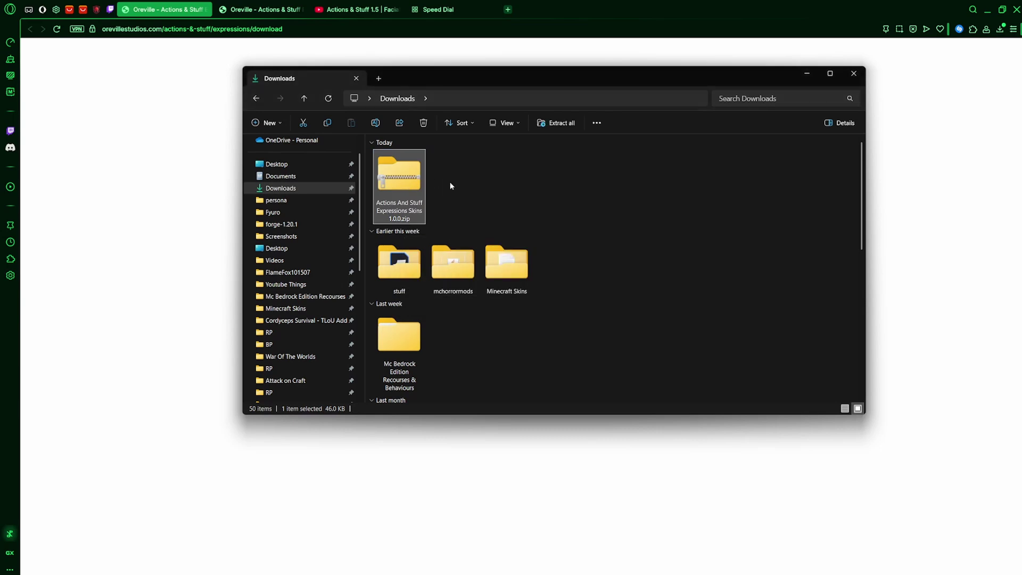
- Extract the Actions And Stuff Expressions Skins 1.0.0 archive in Downloads and open the extracted folder
{"action": "right_click", "coordinate": [422, 222]}
{"action": "left_click", "coordinate": [382, 192]}
{"action": "right_click", "coordinate": [399, 185]}
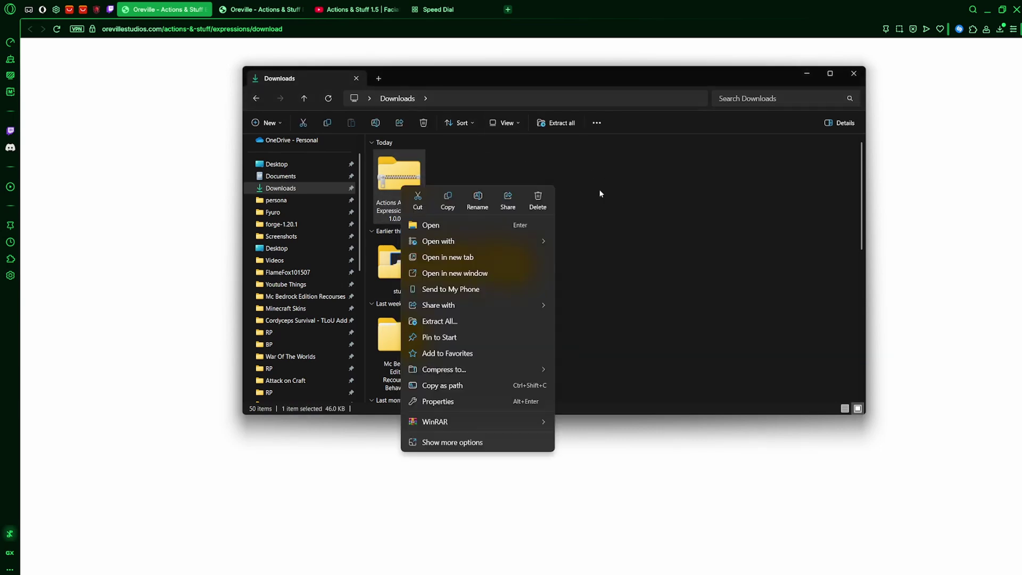
{"action": "left_click", "coordinate": [443, 322]}
{"action": "left_click", "coordinate": [590, 396]}
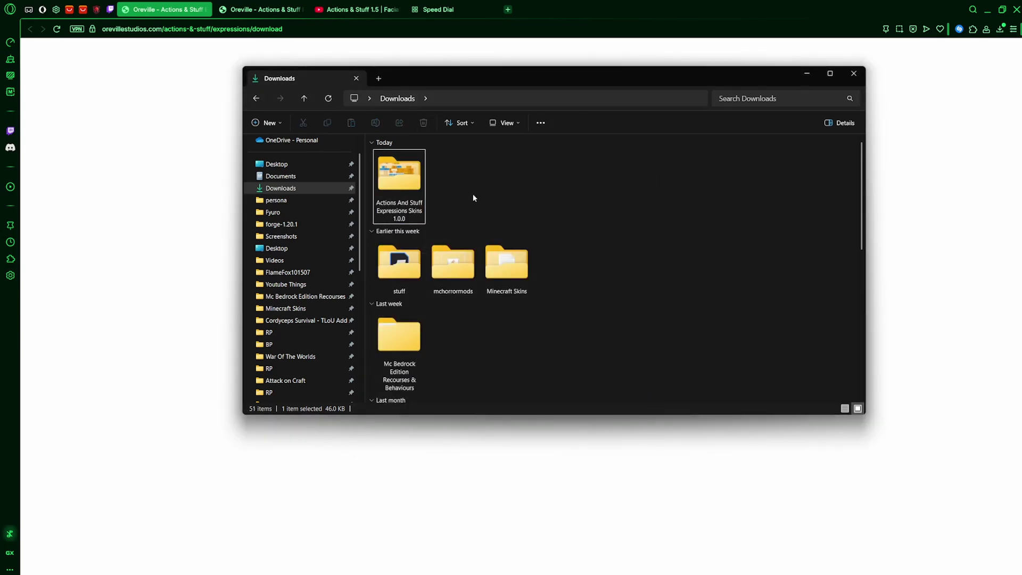
{"action": "double_click", "coordinate": [398, 182]}
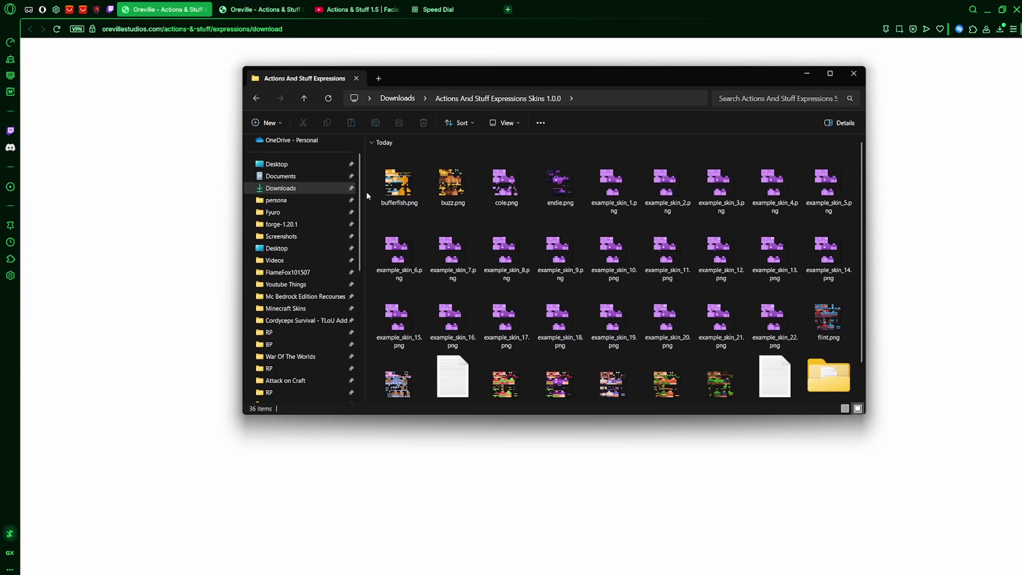
- Examine the extracted pack's contents, including manifest.json, the texts folder and the example skin images
{"action": "scroll", "coordinate": [666, 240], "scroll_direction": "down", "scroll_amount": 1}
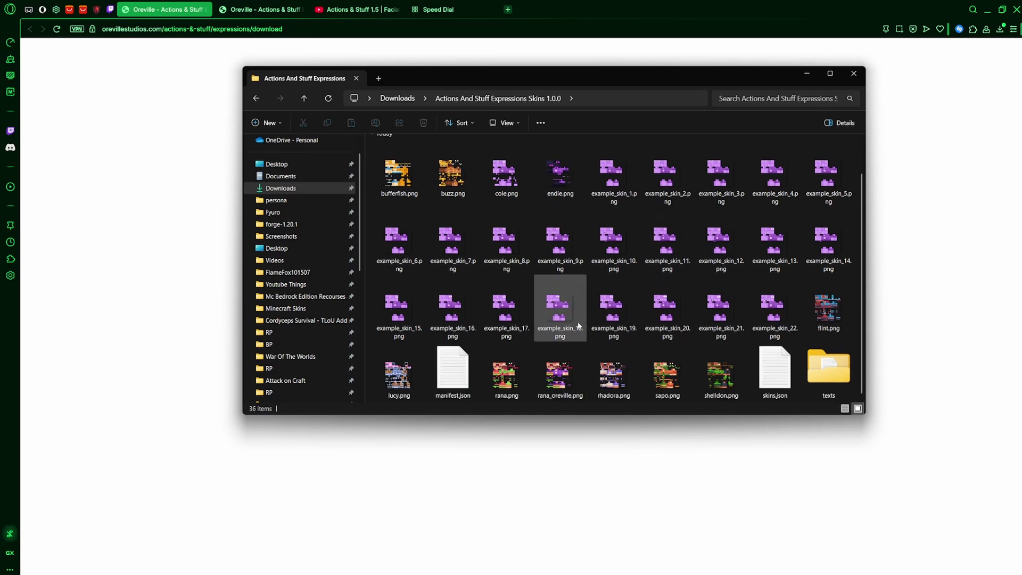
{"action": "left_click", "coordinate": [460, 375]}
{"action": "left_click", "coordinate": [829, 370]}
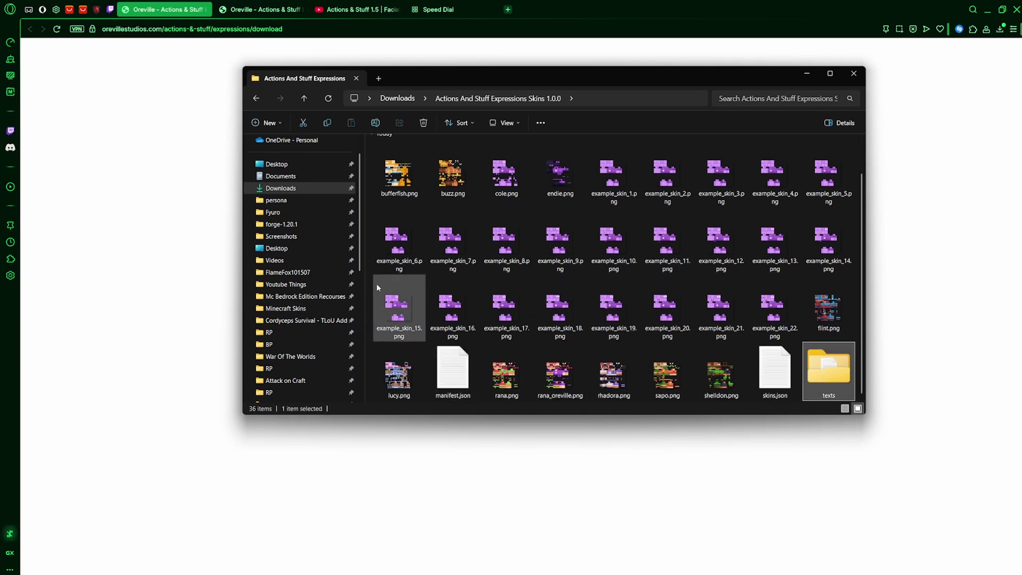
{"action": "left_click", "coordinate": [395, 322]}
{"action": "left_click", "coordinate": [449, 246]}
{"action": "left_click", "coordinate": [452, 309]}
{"action": "left_click", "coordinate": [513, 306]}
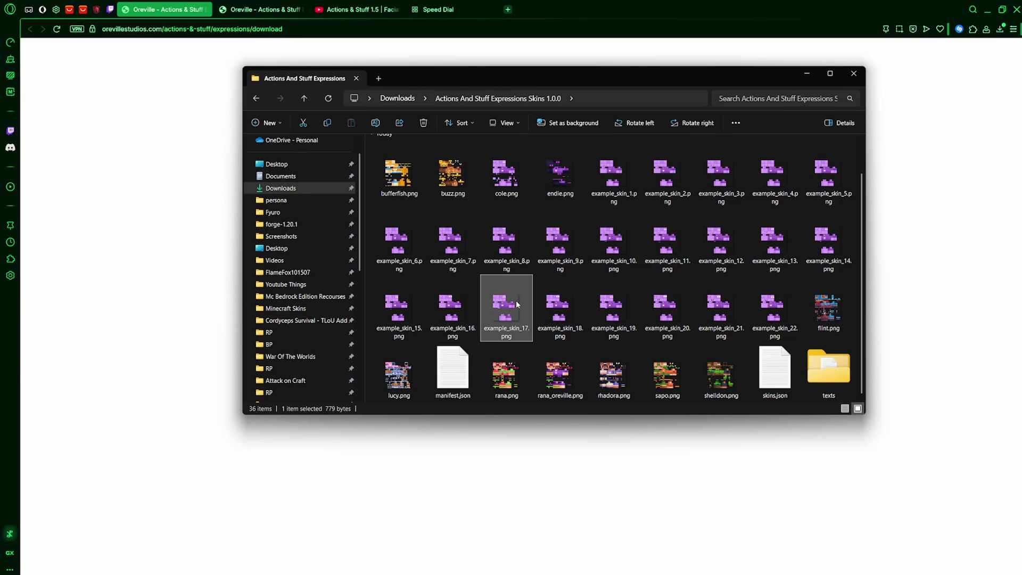
{"action": "left_click", "coordinate": [504, 246]}
{"action": "left_click", "coordinate": [369, 248]}
{"action": "scroll", "coordinate": [369, 248], "scroll_direction": "up", "scroll_amount": 1}
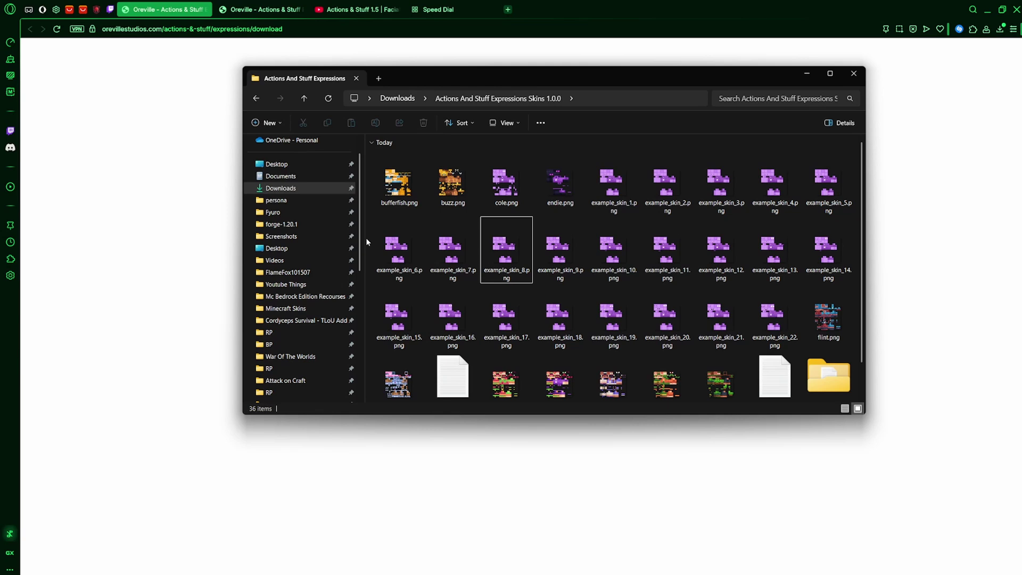
- Check which apps, such as Paint.NET, are available for opening example_skin_6.png without opening it
{"action": "left_click", "coordinate": [397, 250]}
{"action": "right_click", "coordinate": [398, 251]}
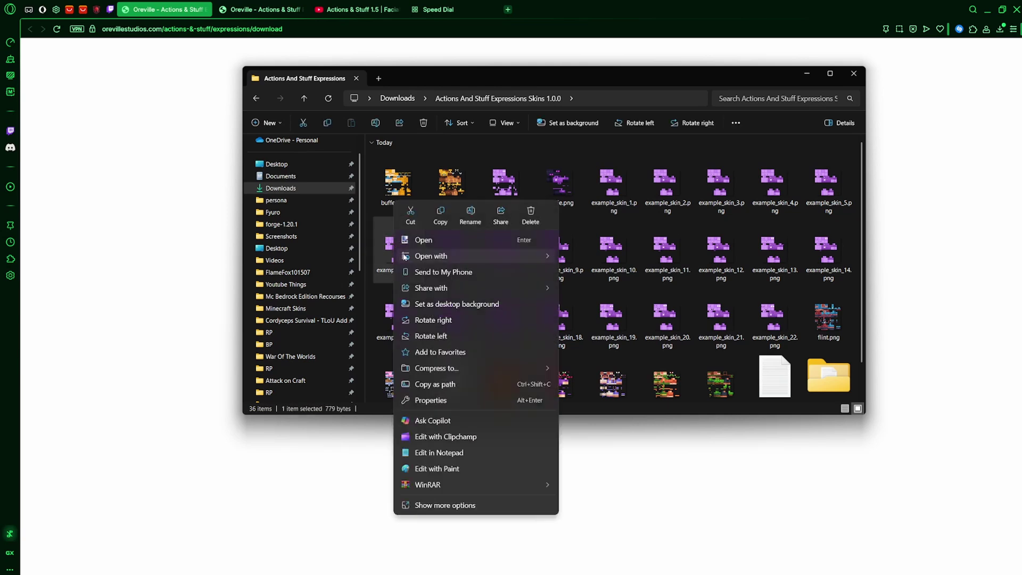
{"action": "mouse_move", "coordinate": [406, 257]}
{"action": "left_click", "coordinate": [637, 354]}
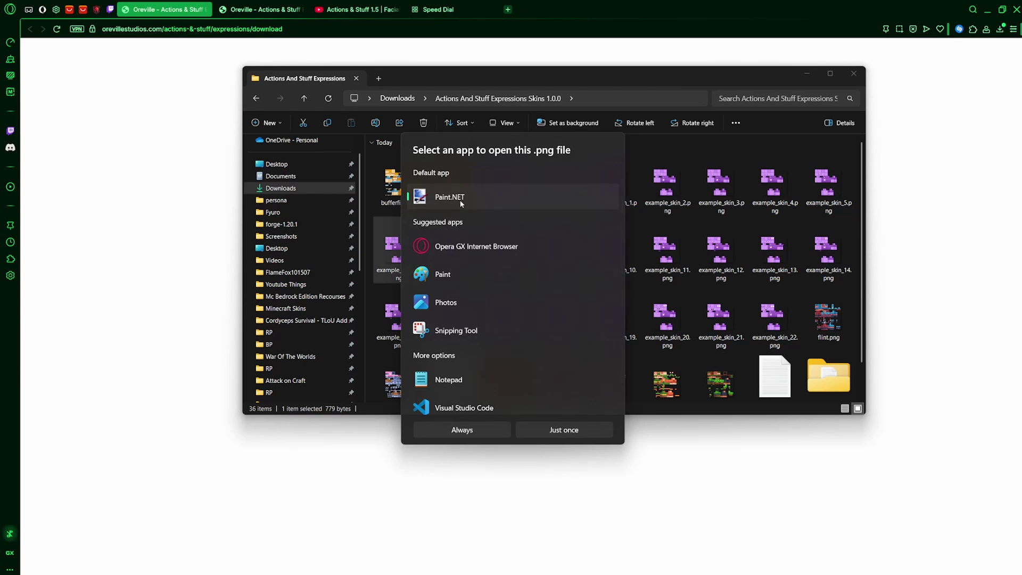
{"action": "left_click", "coordinate": [370, 242]}
{"action": "left_click", "coordinate": [398, 241]}
{"action": "right_click", "coordinate": [398, 241]}
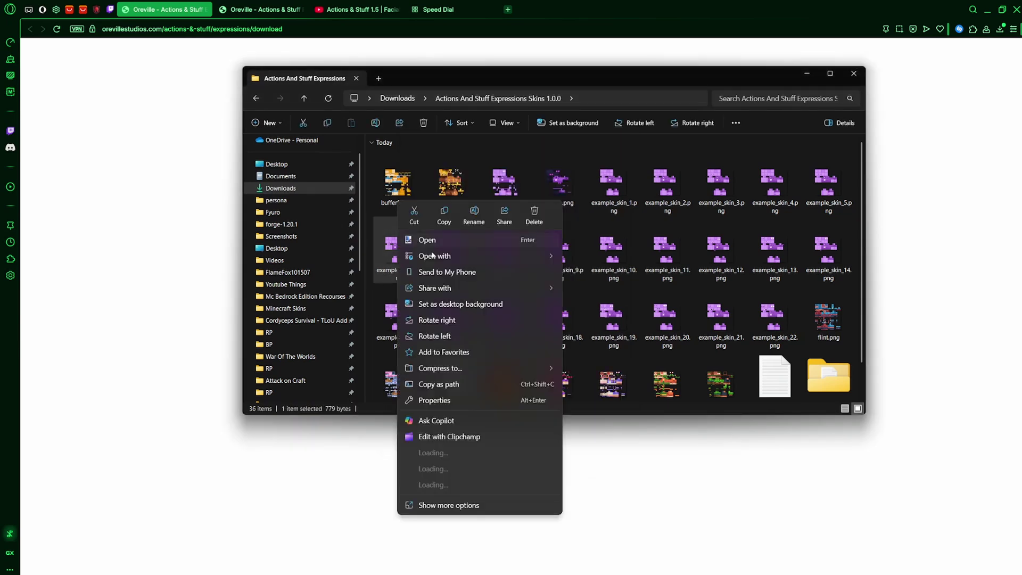
{"action": "left_click", "coordinate": [366, 250]}
{"action": "mouse_move", "coordinate": [382, 567]}
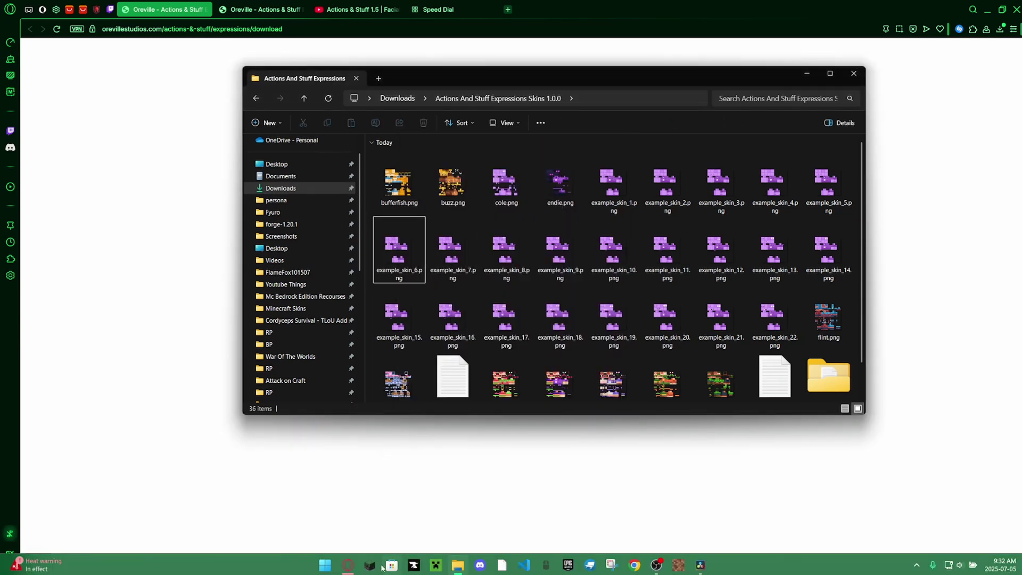
{"action": "left_click", "coordinate": [397, 261]}
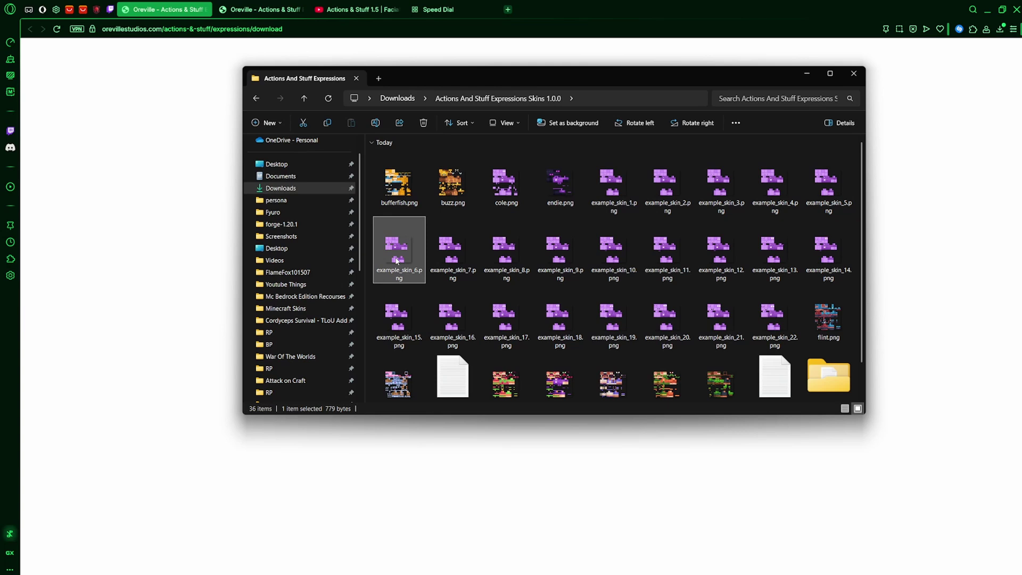
{"action": "right_click", "coordinate": [392, 254]}
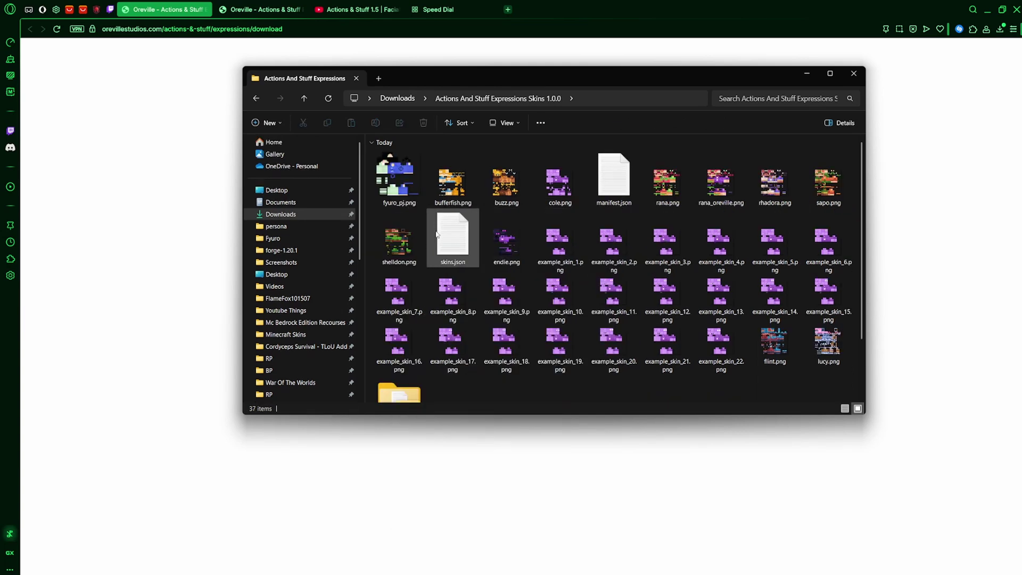
- Inspect the image details of fyuro_pj.png and compare it with the example_skin_14.png file
{"action": "left_click", "coordinate": [390, 189]}
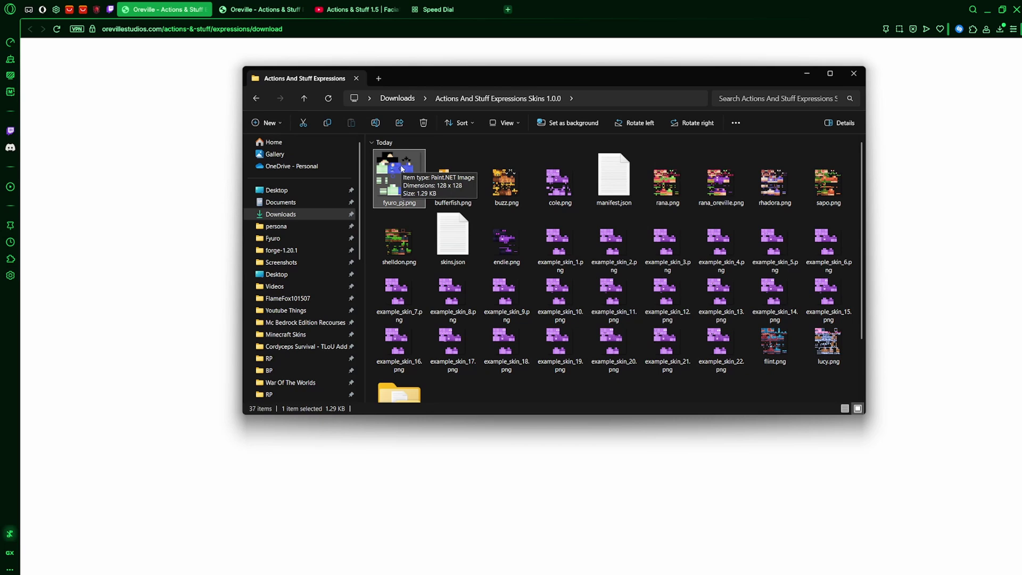
{"action": "left_click", "coordinate": [514, 384]}
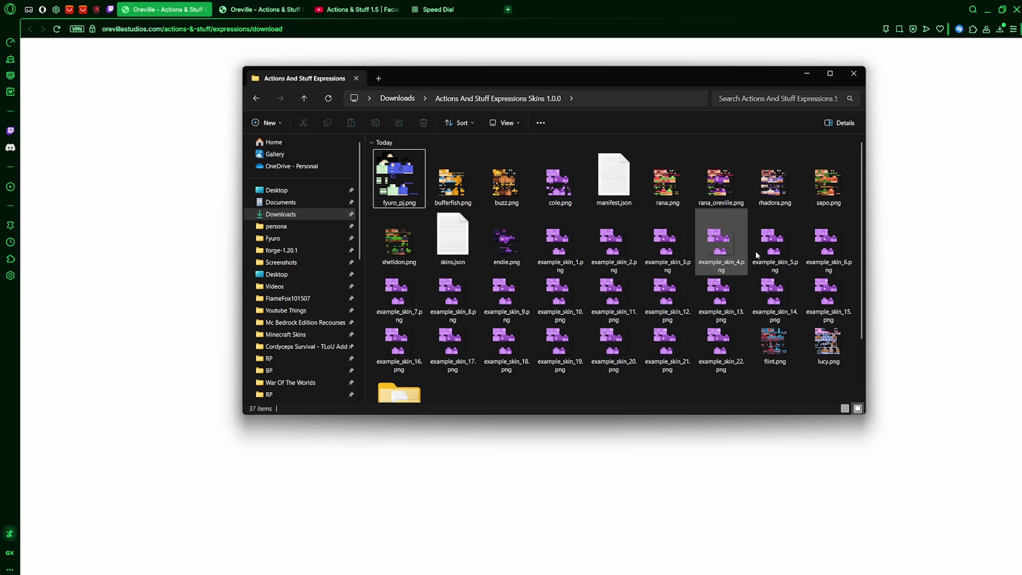
{"action": "left_click", "coordinate": [737, 295]}
{"action": "left_click", "coordinate": [767, 296]}
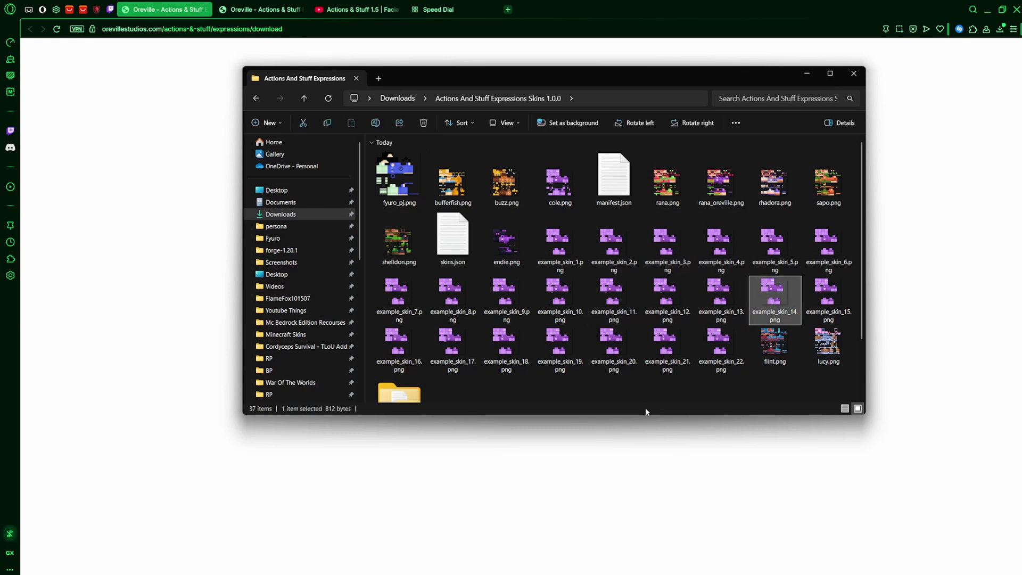
- Open fyuro_pj.png in Paint.NET, activate the Rectangle Select tool and turn on the pixel grid
{"action": "left_click", "coordinate": [399, 178]}
{"action": "key", "text": "Return"}
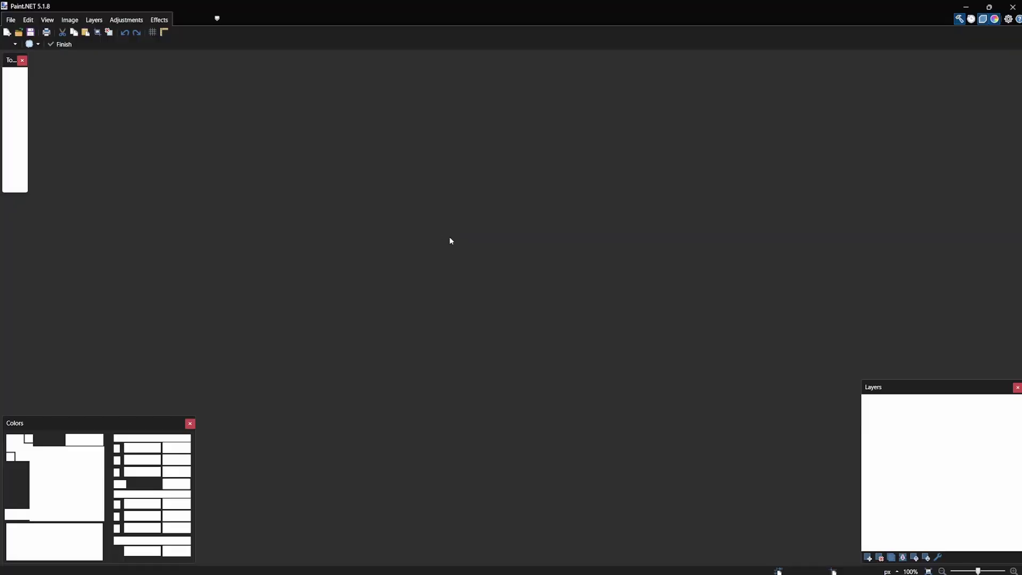
{"action": "scroll", "coordinate": [516, 304], "scroll_direction": "up", "scroll_amount": 5}
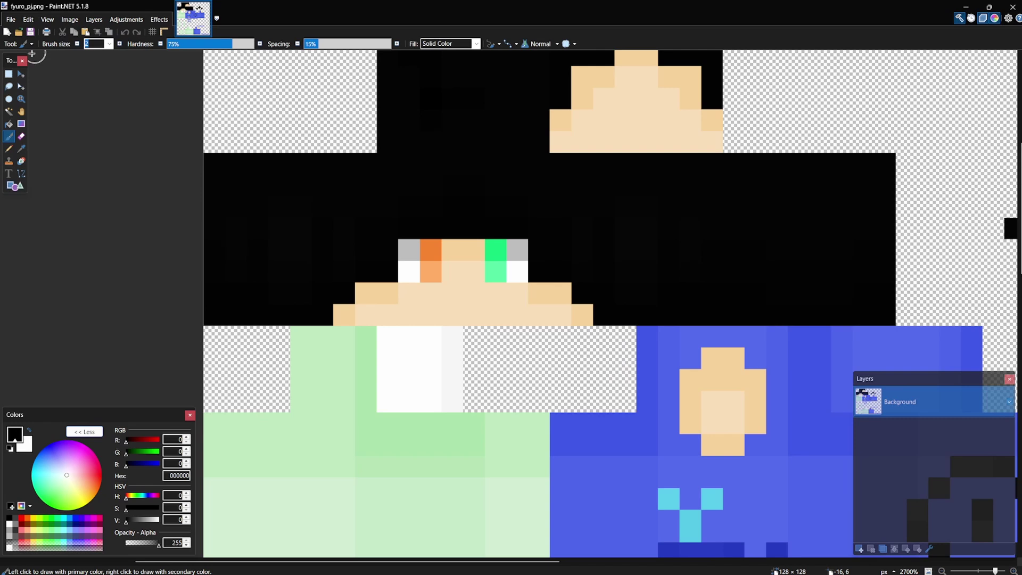
{"action": "left_click", "coordinate": [8, 74]}
{"action": "left_click", "coordinate": [153, 32]}
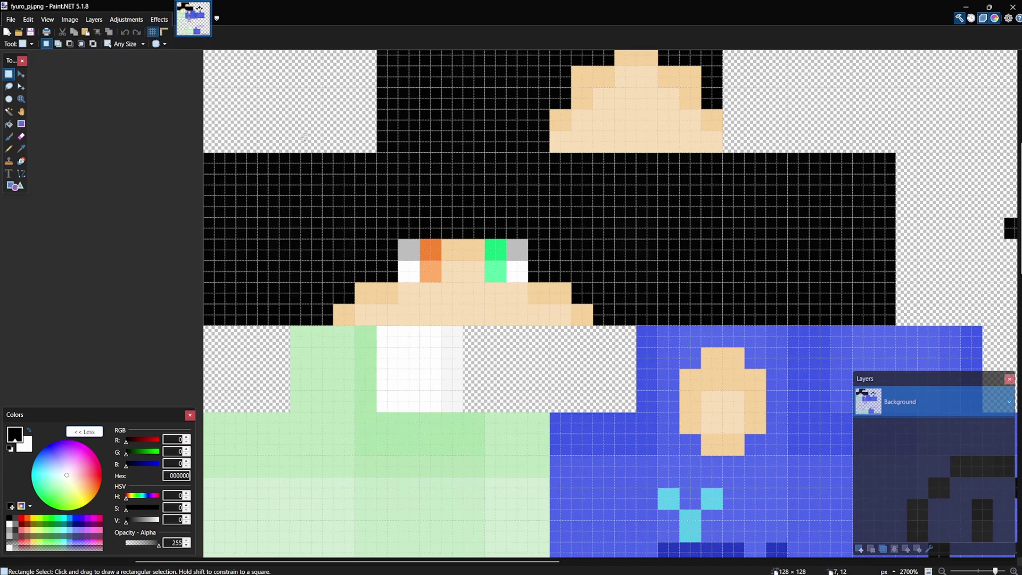
- Mark out two 2 × 2 pixel blocks of the face below the grey-and-orange eye, one under the other, and clear the selection
{"action": "scroll", "coordinate": [406, 261], "scroll_direction": "up", "scroll_amount": 3}
{"action": "left_click_drag", "start_coordinate": [396, 317], "coordinate": [406, 390]}
{"action": "left_click", "coordinate": [212, 162]}
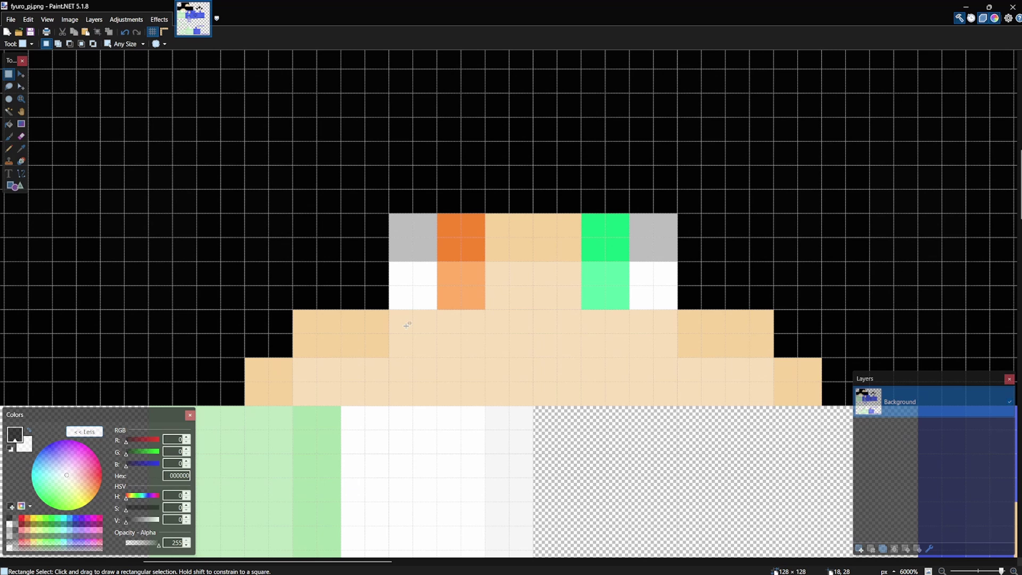
{"action": "left_click_drag", "start_coordinate": [407, 325], "coordinate": [421, 342]}
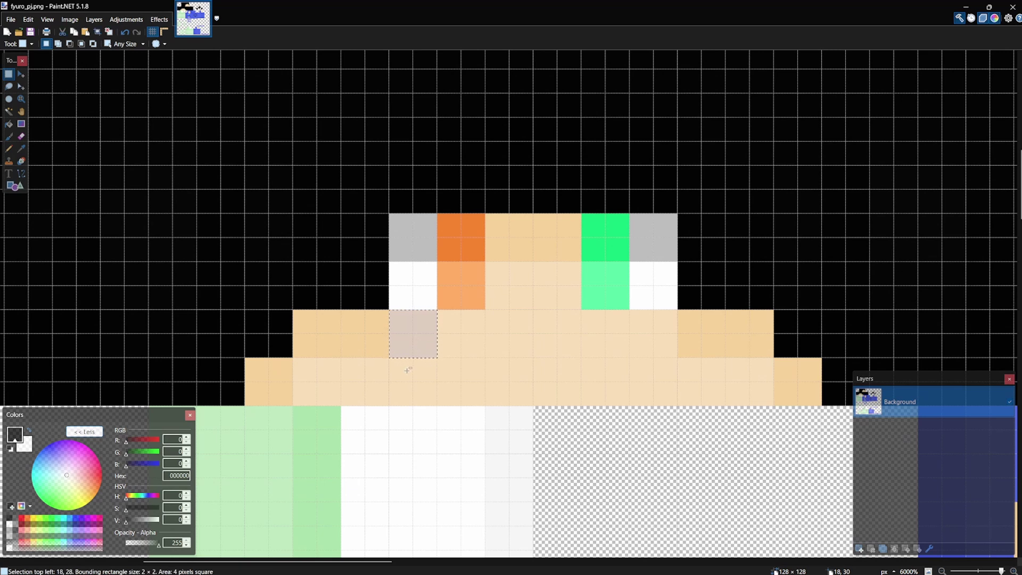
{"action": "left_click_drag", "start_coordinate": [406, 368], "coordinate": [424, 391]}
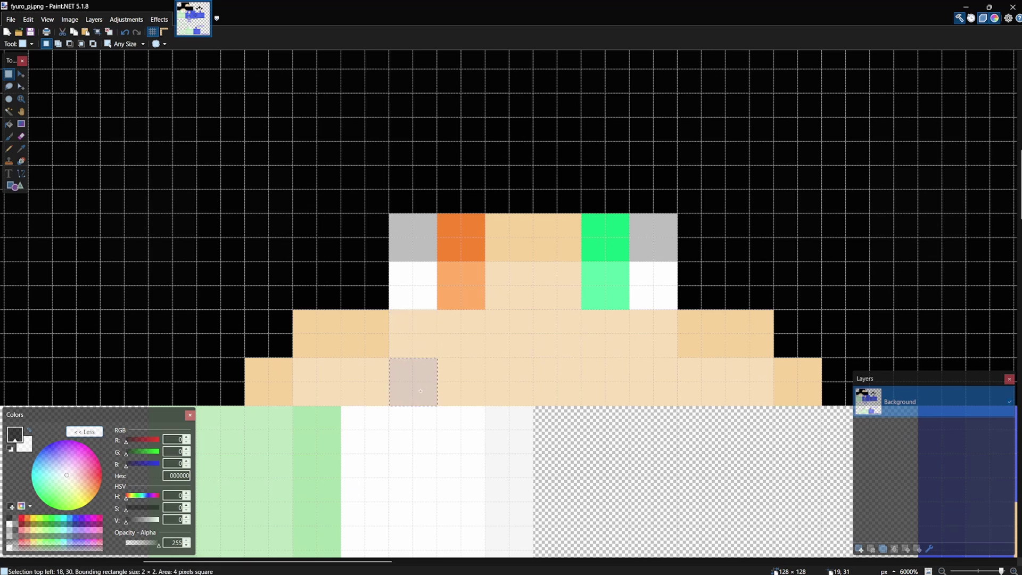
{"action": "left_click", "coordinate": [487, 360]}
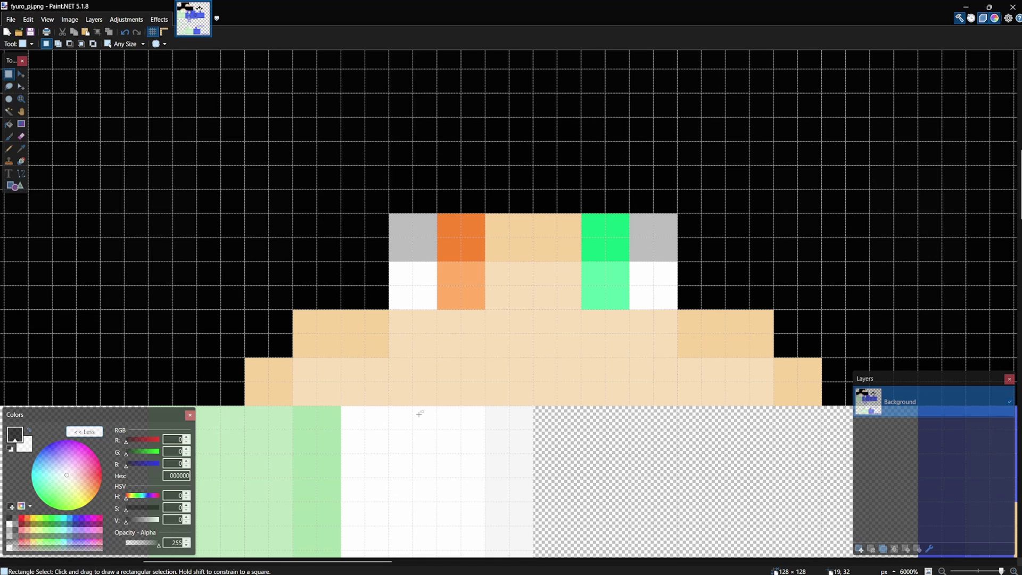
{"action": "scroll", "coordinate": [349, 336], "scroll_direction": "up", "scroll_amount": 2}
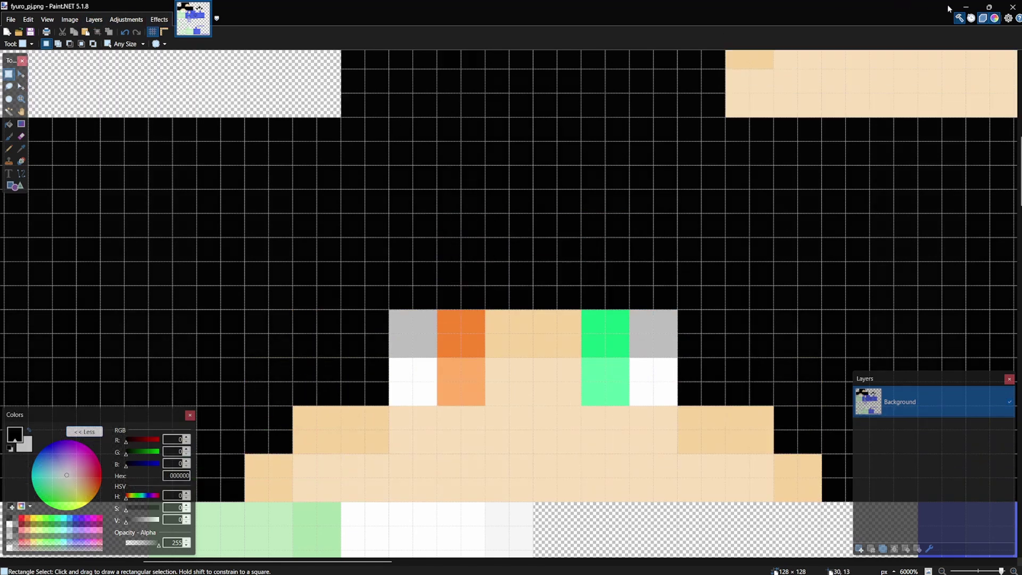
{"action": "left_click", "coordinate": [966, 7]}
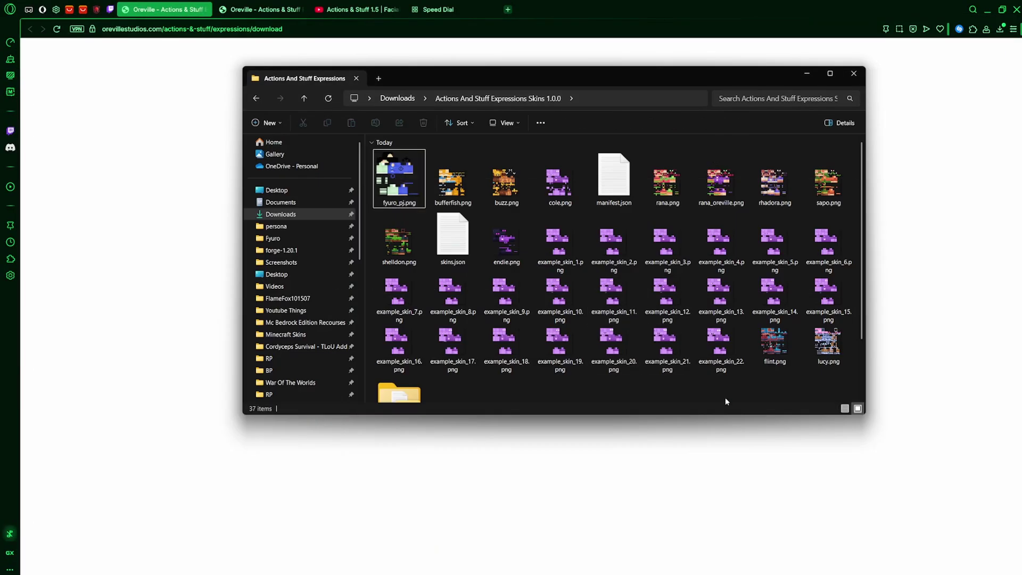
{"action": "double_click", "coordinate": [610, 300]}
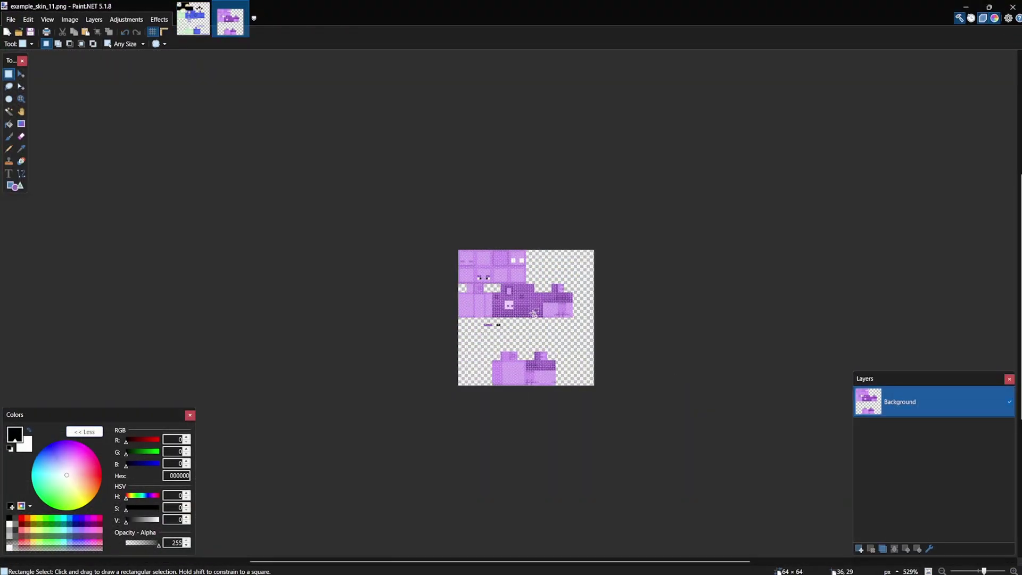
{"action": "scroll", "coordinate": [534, 314], "scroll_direction": "up", "scroll_amount": 3}
{"action": "left_click", "coordinate": [243, 7]}
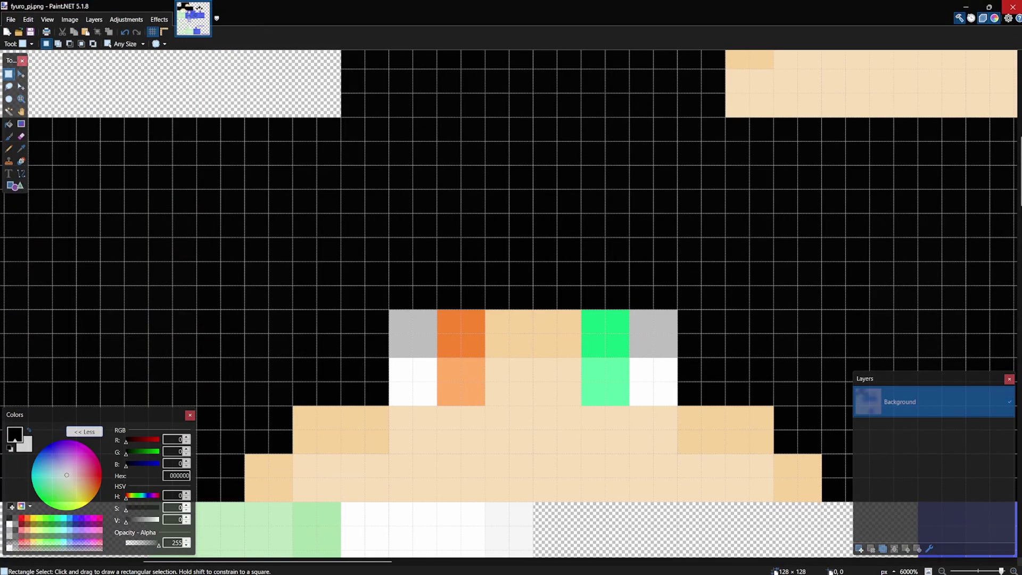
- Open example_skin_14.png from the skins folder in Paint.NET and mark out the 5 × 3 pixel area across its eyes, then clear the selection
{"action": "left_click", "coordinate": [966, 6]}
{"action": "double_click", "coordinate": [773, 298]}
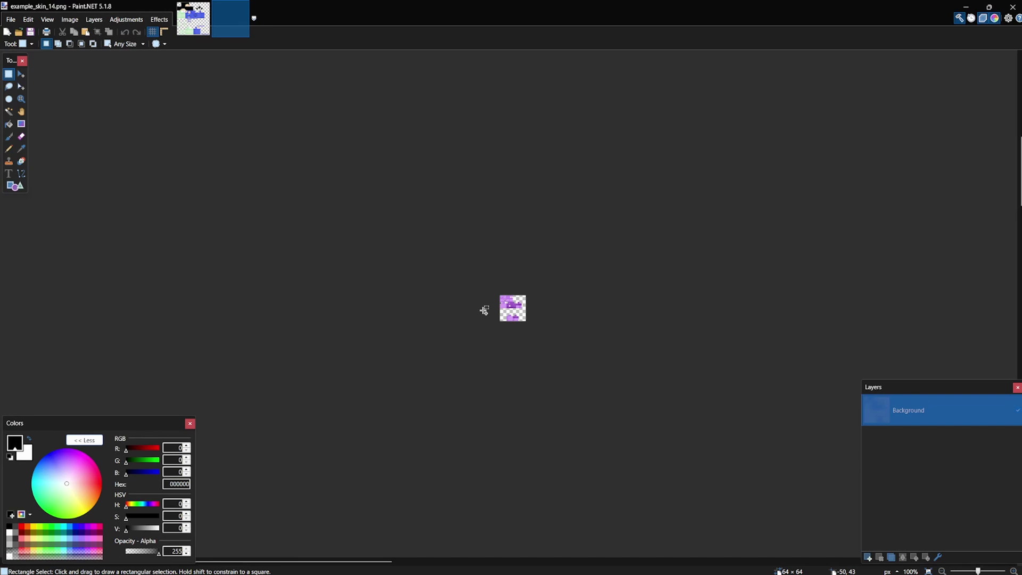
{"action": "scroll", "coordinate": [451, 286], "scroll_direction": "up", "scroll_amount": 5}
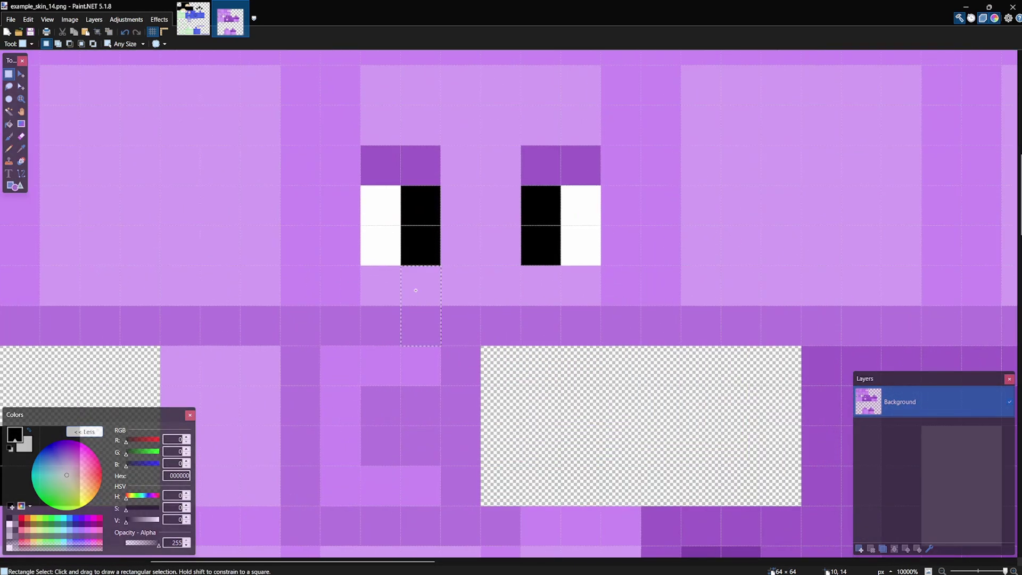
{"action": "scroll", "coordinate": [314, 309], "scroll_direction": "down", "scroll_amount": 3}
{"action": "left_click_drag", "start_coordinate": [331, 246], "coordinate": [413, 295]}
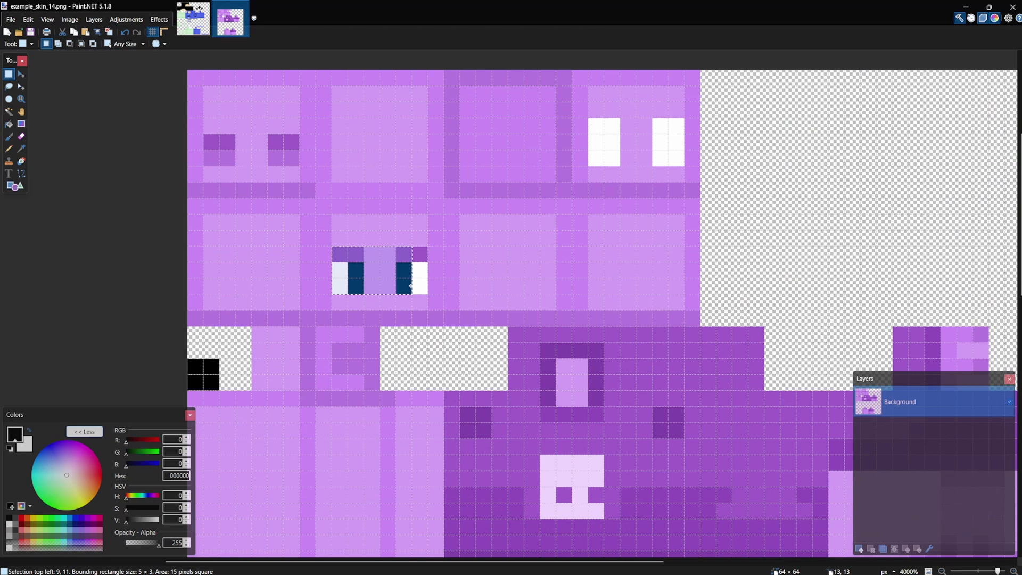
{"action": "left_click", "coordinate": [461, 283]}
{"action": "scroll", "coordinate": [355, 271], "scroll_direction": "up", "scroll_amount": 2}
{"action": "left_click_drag", "start_coordinate": [357, 274], "coordinate": [342, 296]}
{"action": "left_click", "coordinate": [341, 286]}
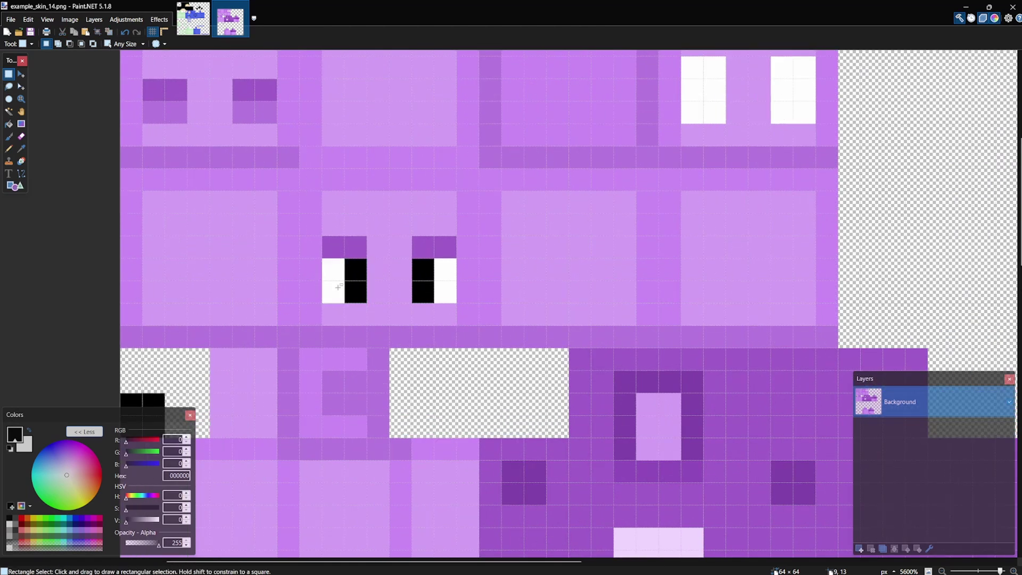
- In fyuro_pj.png, mark out the 2 × 16 pixel column along the face's edge and a 1 × 2 pixel block below the eyes
{"action": "left_click", "coordinate": [195, 15]}
{"action": "scroll", "coordinate": [320, 269], "scroll_direction": "down", "scroll_amount": 1}
{"action": "left_click_drag", "start_coordinate": [377, 336], "coordinate": [474, 414]}
{"action": "left_click", "coordinate": [400, 307]}
{"action": "left_click_drag", "start_coordinate": [338, 176], "coordinate": [373, 511]}
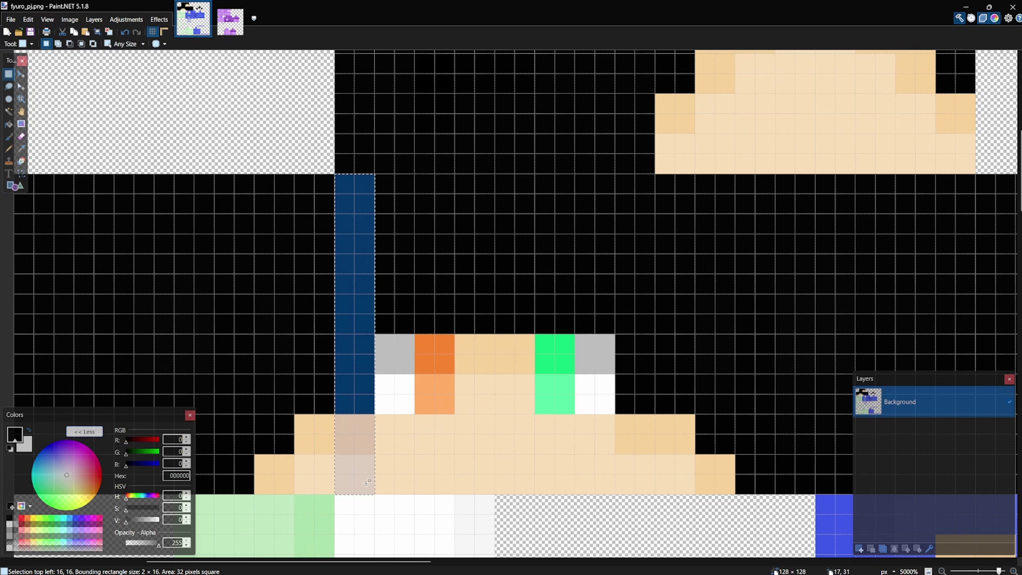
{"action": "left_click_drag", "start_coordinate": [357, 437], "coordinate": [373, 471]}
- In example_skin_14.png, mark out the 8 × 8 pixel front face and the 1 × 3 pixel strip beside its eye, and clear the selection
{"action": "left_click", "coordinate": [230, 21]}
{"action": "left_click_drag", "start_coordinate": [323, 261], "coordinate": [319, 265]}
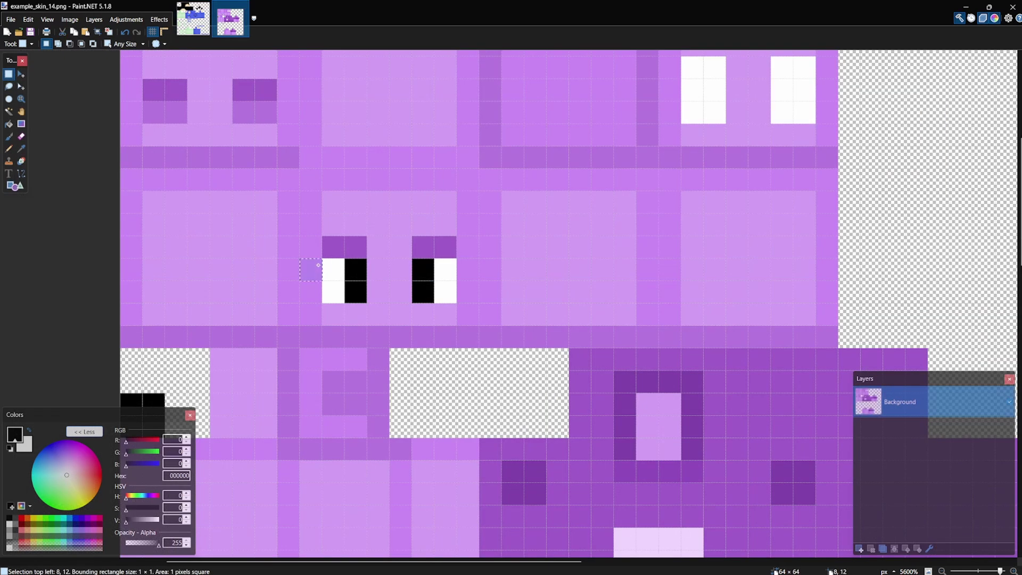
{"action": "left_click_drag", "start_coordinate": [320, 169], "coordinate": [476, 346]}
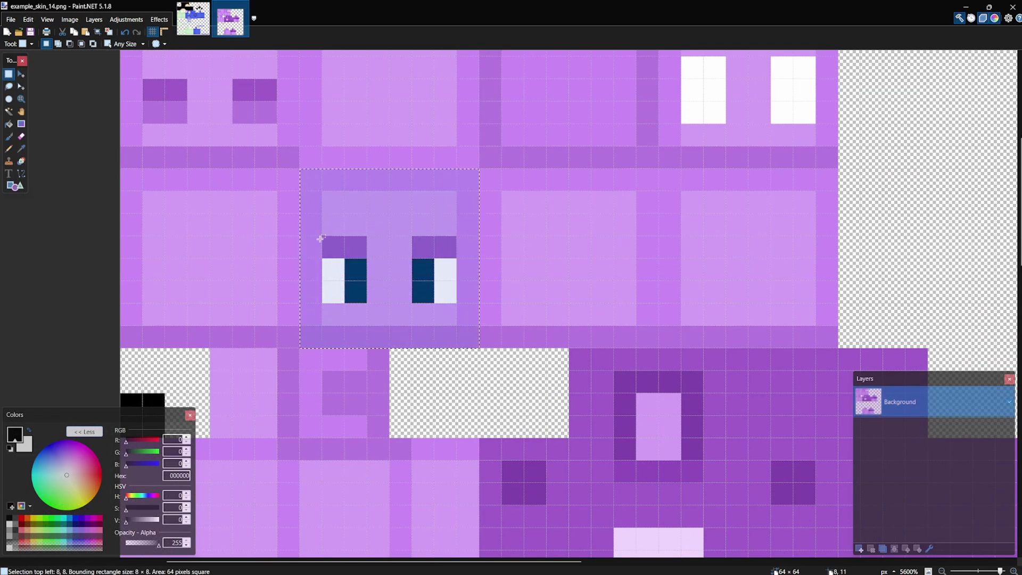
{"action": "left_click_drag", "start_coordinate": [315, 246], "coordinate": [314, 286]}
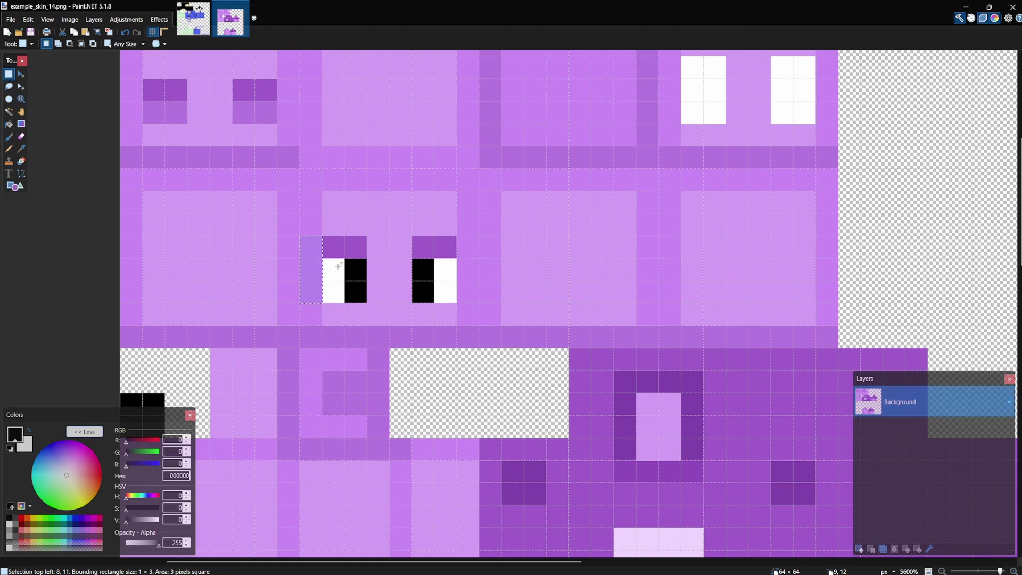
{"action": "scroll", "coordinate": [335, 265], "scroll_direction": "down", "scroll_amount": 4}
{"action": "scroll", "coordinate": [328, 255], "scroll_direction": "up", "scroll_amount": 3}
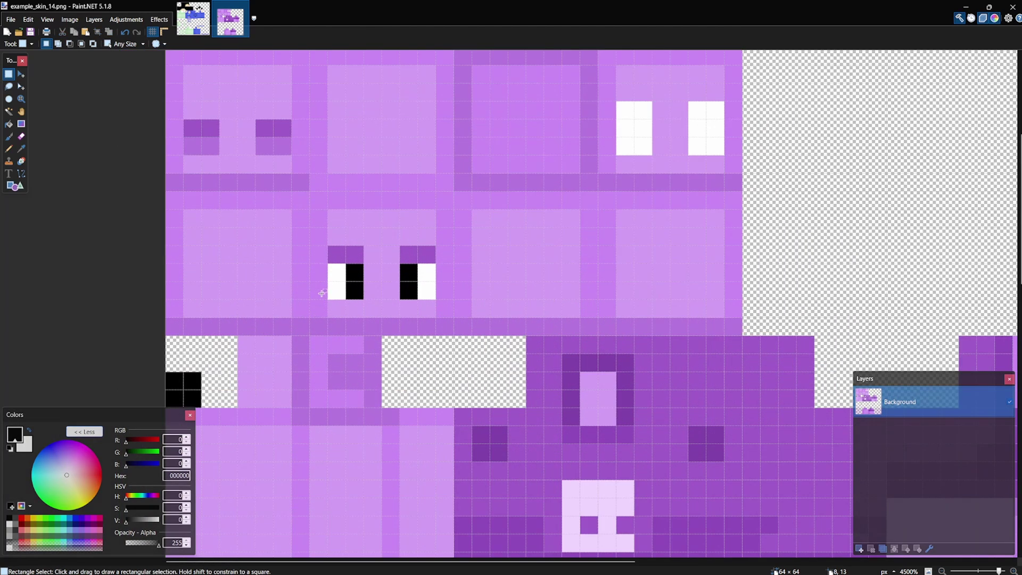
{"action": "left_click", "coordinate": [324, 253]}
{"action": "scroll", "coordinate": [362, 279], "scroll_direction": "down", "scroll_amount": 2}
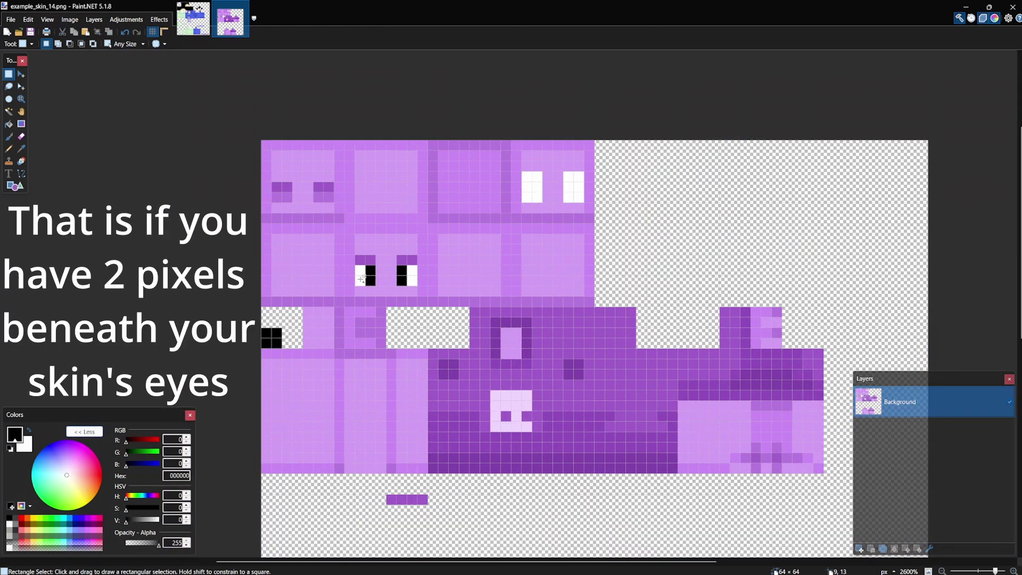
{"action": "scroll", "coordinate": [394, 233], "scroll_direction": "up", "scroll_amount": 2}
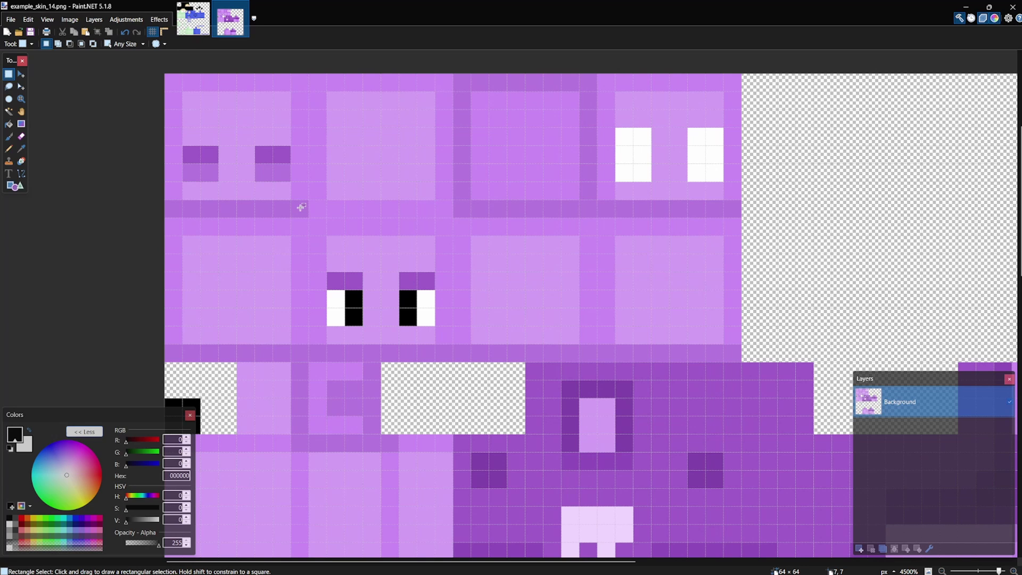
- Mark out the 8 × 8 pixel closed-eyelid block in the texture's upper-left corner and its first eyelid, then clear the selection
{"action": "left_click_drag", "start_coordinate": [300, 207], "coordinate": [170, 81]}
{"action": "left_click_drag", "start_coordinate": [188, 152], "coordinate": [211, 173]}
{"action": "left_click", "coordinate": [272, 162]}
- Mark out the 8 × 8 pixel white-eyed block and its outer white eye, and compare them with the white of the front face's eye
{"action": "left_click_drag", "start_coordinate": [599, 211], "coordinate": [733, 80]}
{"action": "left_click_drag", "start_coordinate": [724, 128], "coordinate": [694, 175]}
{"action": "left_click", "coordinate": [694, 175]}
{"action": "mouse_move", "coordinate": [432, 317]}
{"action": "left_mouse_down"}
{"action": "mouse_move", "coordinate": [430, 281]}
{"action": "mouse_move", "coordinate": [406, 297]}
{"action": "mouse_move", "coordinate": [429, 323]}
{"action": "left_mouse_up"}
{"action": "left_click", "coordinate": [430, 318]}
{"action": "left_click", "coordinate": [429, 310]}
{"action": "left_click", "coordinate": [561, 315]}
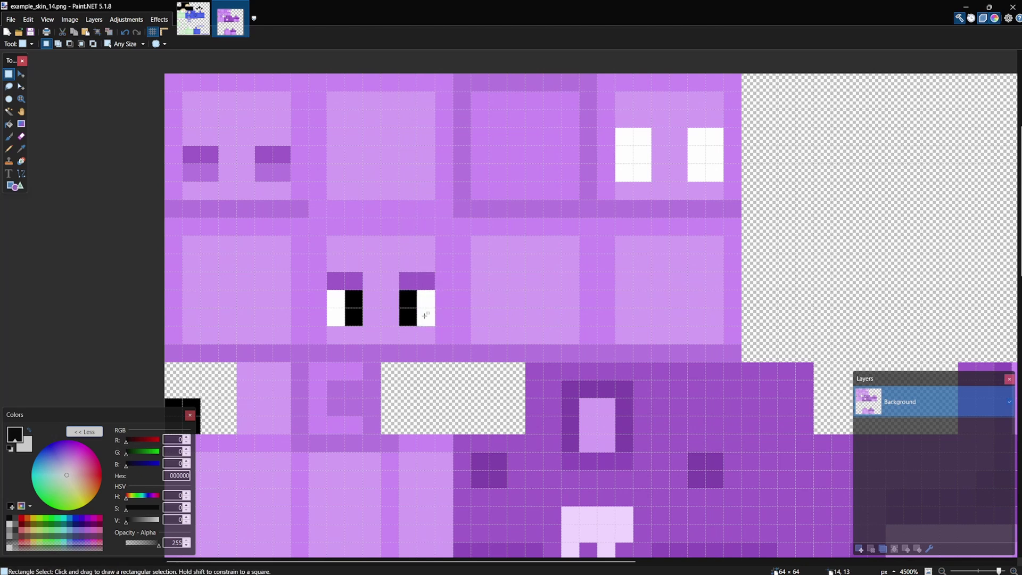
- Mark out the inner 2 × 3 pixel white eye of the white-eyed block and clear the selection
{"action": "left_click_drag", "start_coordinate": [620, 172], "coordinate": [647, 132]}
{"action": "left_click", "coordinate": [676, 163]}
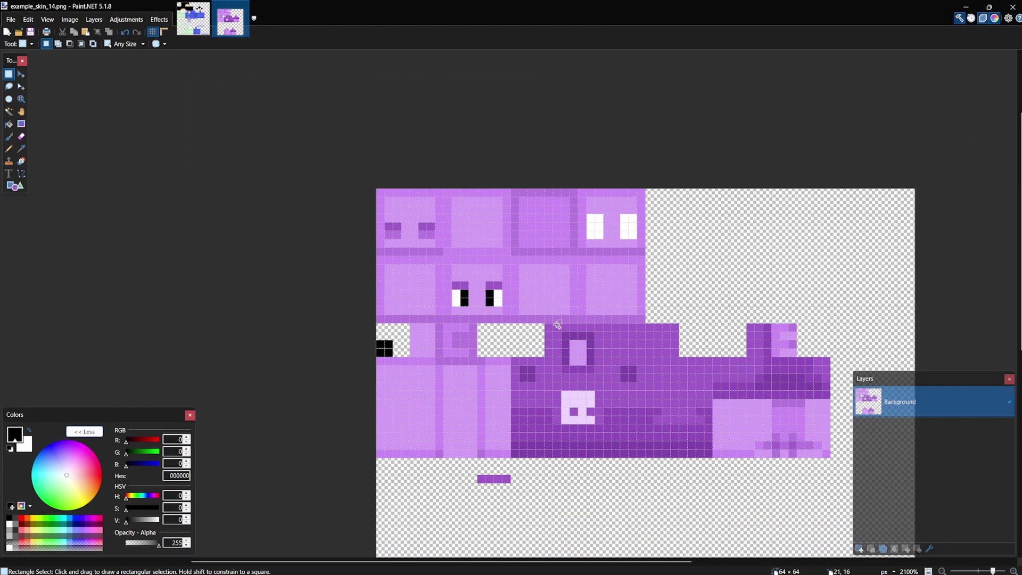
{"action": "scroll", "coordinate": [558, 324], "scroll_direction": "up", "scroll_amount": 5}
{"action": "left_click_drag", "start_coordinate": [548, 194], "coordinate": [590, 258]}
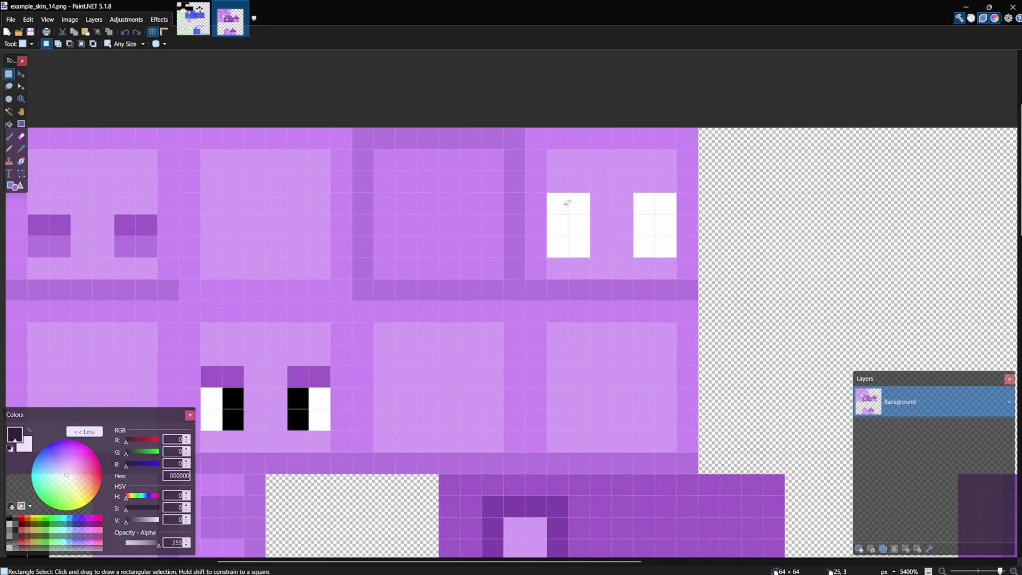
{"action": "scroll", "coordinate": [417, 244], "scroll_direction": "down", "scroll_amount": 5}
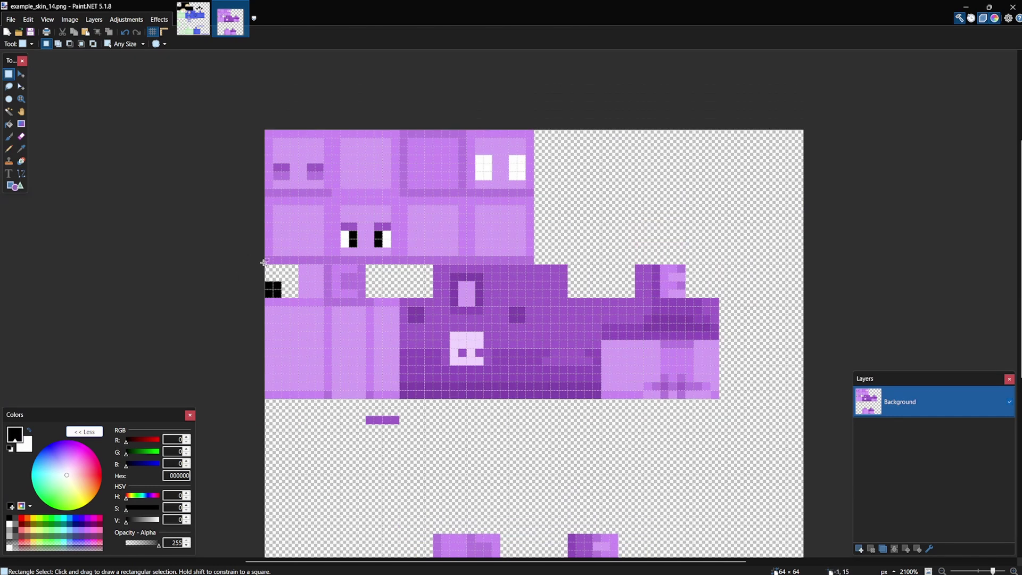
- Mark out the closed-eyelid block and the white-eyed block at the two ends of the head texture's upper row, each 8 × 8 pixels
{"action": "scroll", "coordinate": [264, 262], "scroll_direction": "up", "scroll_amount": 2}
{"action": "scroll", "coordinate": [509, 298], "scroll_direction": "up", "scroll_amount": 4}
{"action": "scroll", "coordinate": [292, 240], "scroll_direction": "down", "scroll_amount": 1}
{"action": "left_click_drag", "start_coordinate": [318, 258], "coordinate": [198, 149]}
{"action": "left_click_drag", "start_coordinate": [555, 263], "coordinate": [680, 130]}
{"action": "left_click", "coordinate": [570, 267]}
{"action": "left_click_drag", "start_coordinate": [570, 266], "coordinate": [677, 146]}
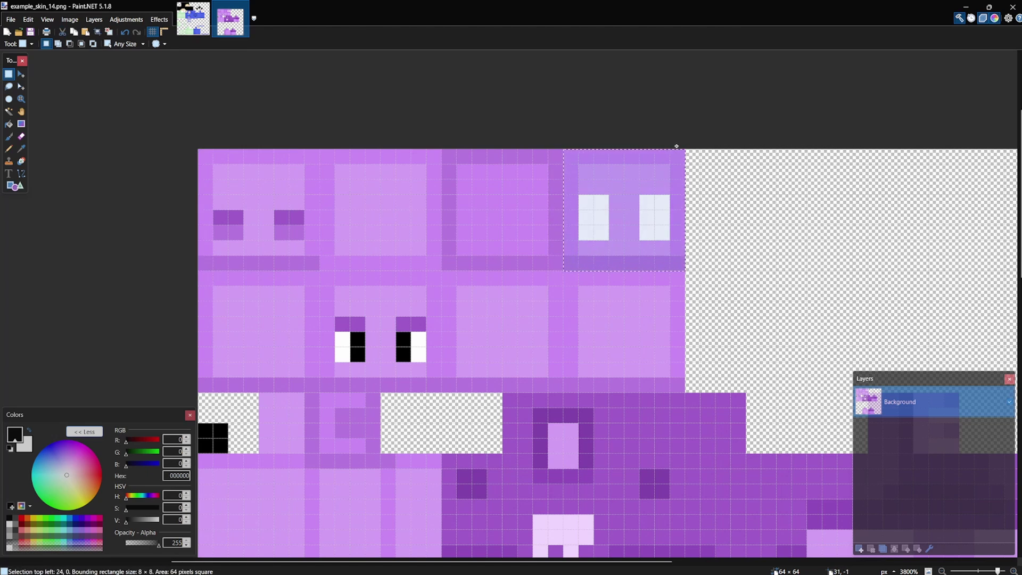
{"action": "left_click", "coordinate": [411, 244]}
- Copy the 16 × 16 pixel front face of fyuro_pj.png and paste it into the texture's upper-left corner at 0, 0
{"action": "key", "text": "ctrl+Tab"}
{"action": "scroll", "coordinate": [354, 306], "scroll_direction": "down", "scroll_amount": 2}
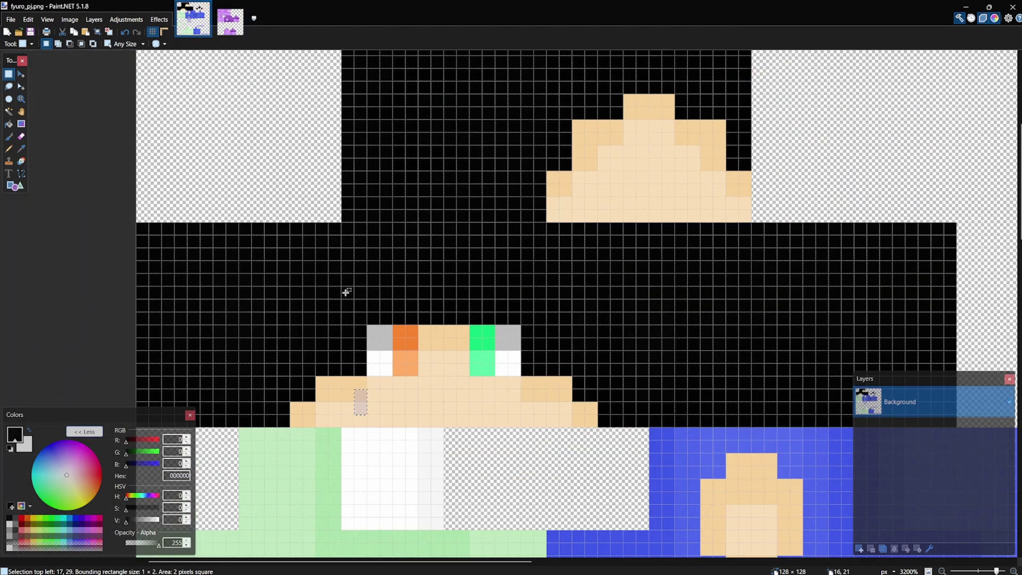
{"action": "left_click_drag", "start_coordinate": [349, 228], "coordinate": [547, 430]}
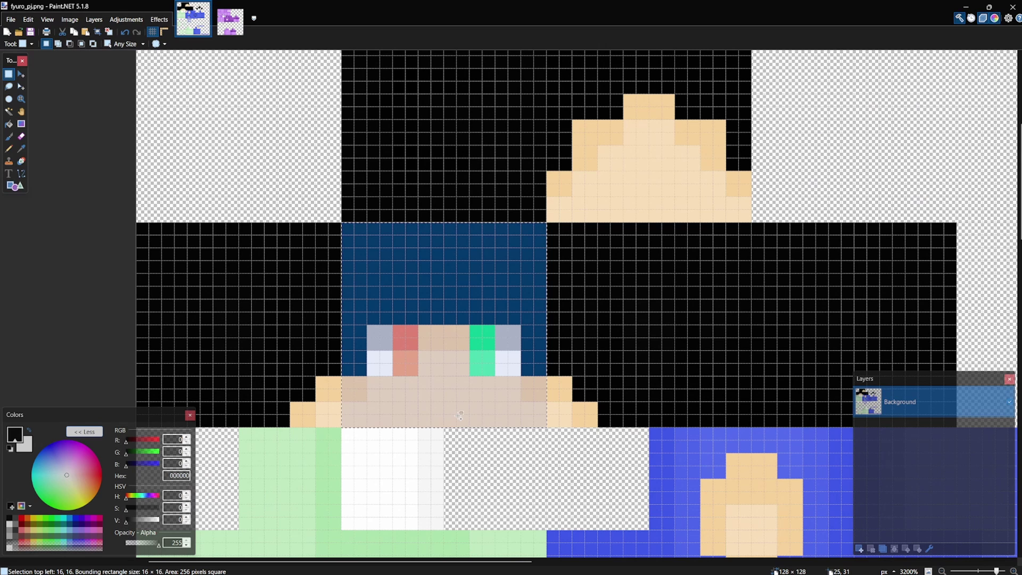
{"action": "key", "text": "ctrl+v"}
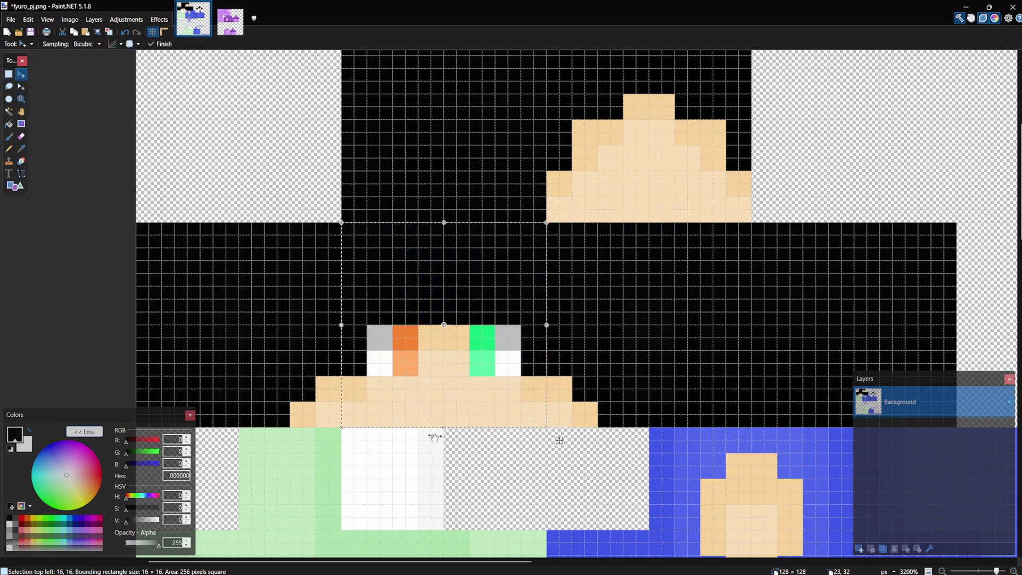
{"action": "scroll", "coordinate": [454, 416], "scroll_direction": "down", "scroll_amount": 1}
{"action": "key", "text": "ctrl+v"}
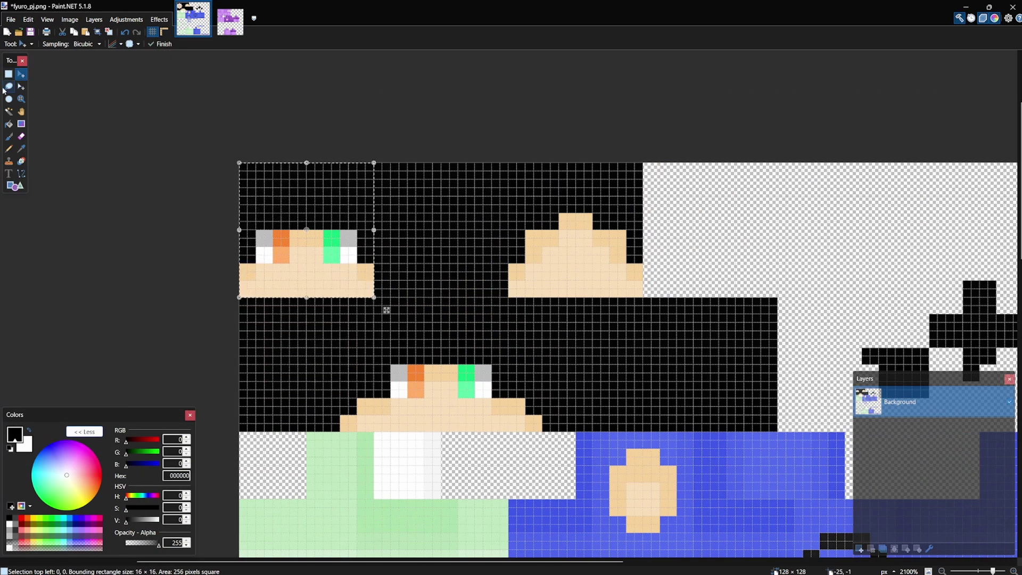
- Place another copy of the face at the far end of the head texture's upper row, at 48, 0
{"action": "left_click_drag", "start_coordinate": [282, 248], "coordinate": [692, 241]}
{"action": "key", "text": "Left"}
{"action": "key", "text": "Down"}
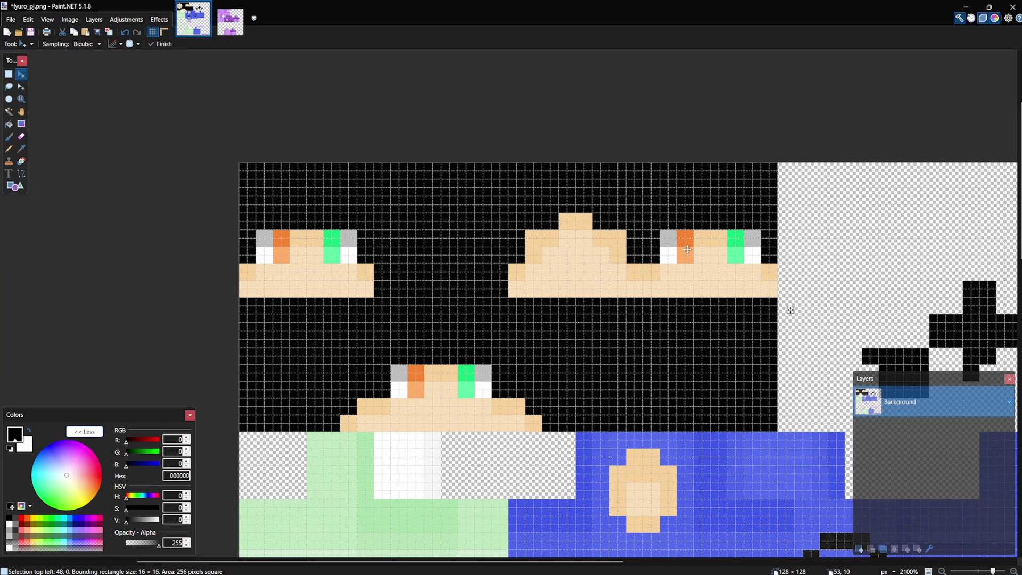
- Try to duplicate the 4 × 4 pixel skin block between the eyes of the face copy at 0, 0
{"action": "left_click", "coordinate": [9, 74]}
{"action": "scroll", "coordinate": [258, 156], "scroll_direction": "down", "scroll_amount": 2}
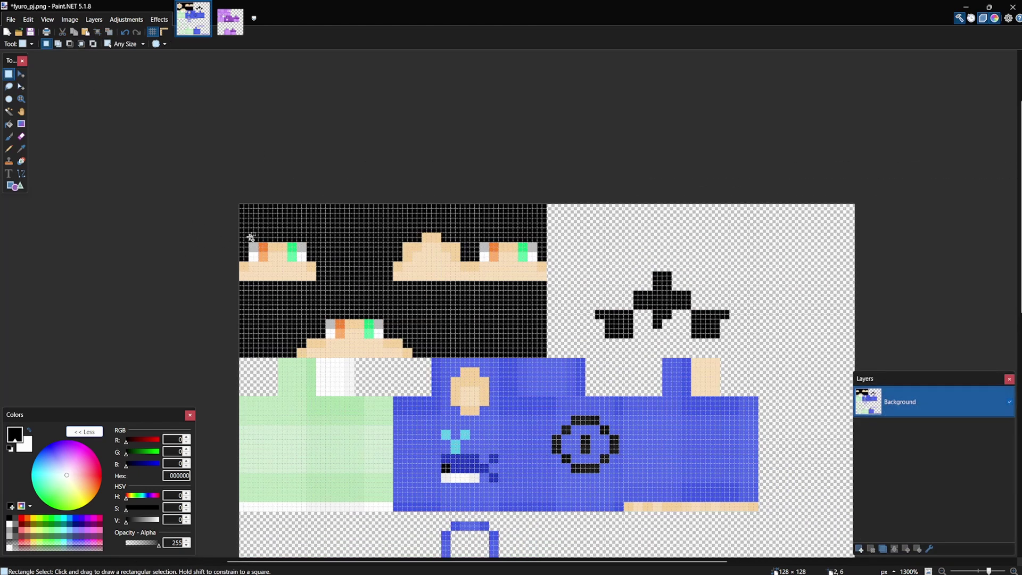
{"action": "scroll", "coordinate": [319, 255], "scroll_direction": "up", "scroll_amount": 4}
{"action": "left_click_drag", "start_coordinate": [277, 299], "coordinate": [346, 223]}
{"action": "key", "text": "m"}
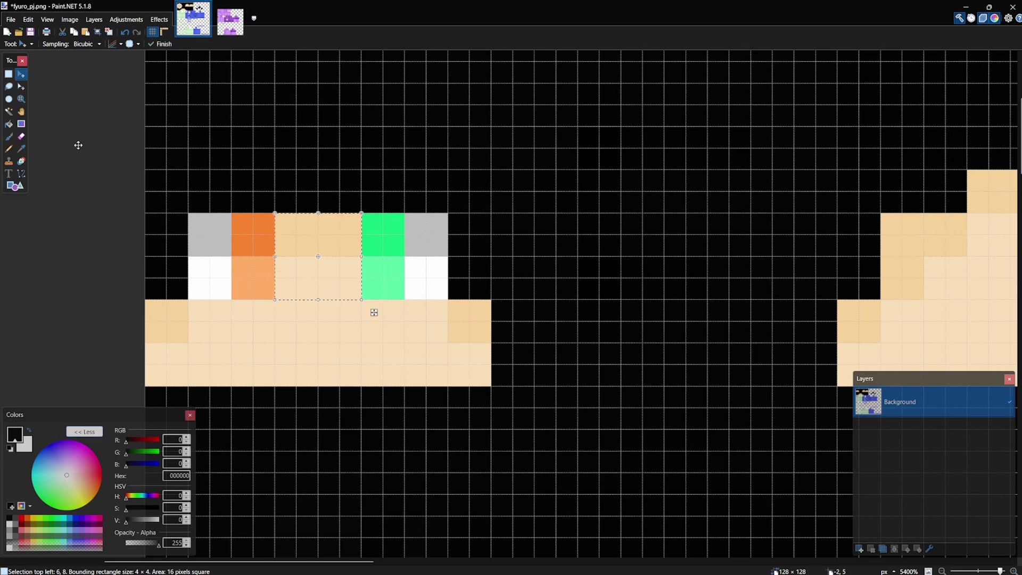
{"action": "left_click", "coordinate": [6, 74]}
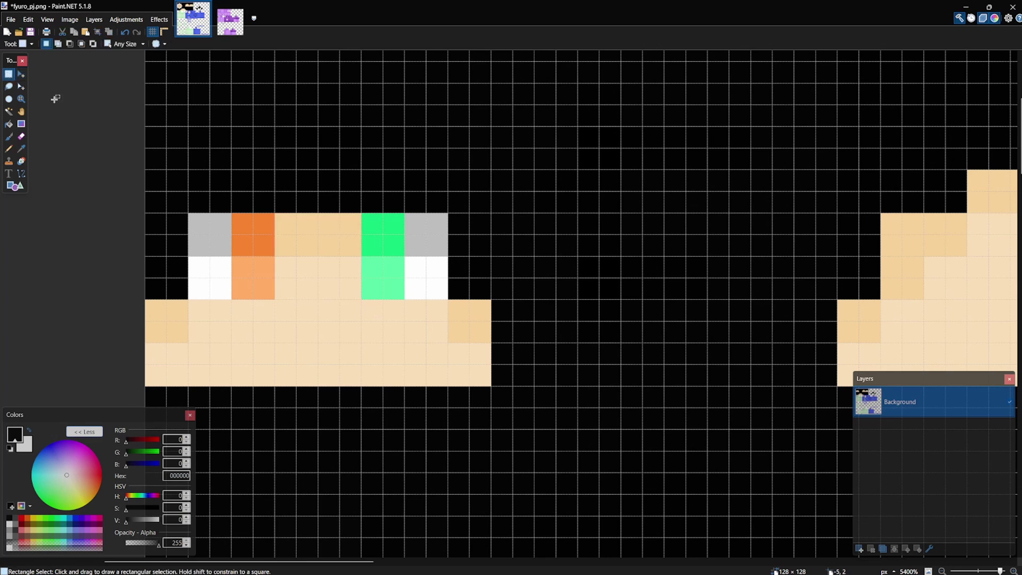
- Paint over the upper grey and orange eye blocks of the face copy at 0, 0 with FFDE8C using the Pencil
{"action": "left_click", "coordinate": [8, 149]}
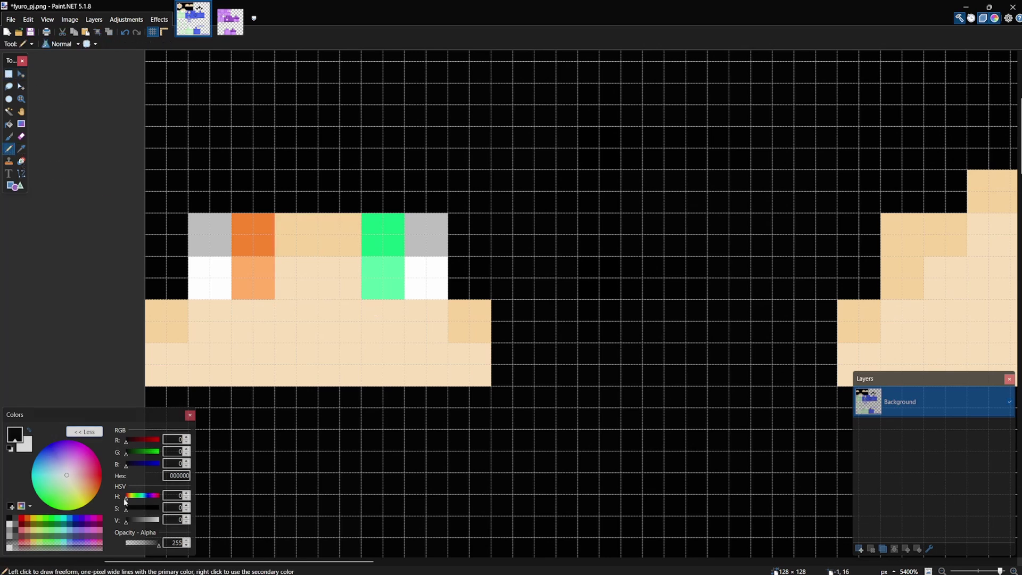
{"action": "left_click", "coordinate": [88, 497]}
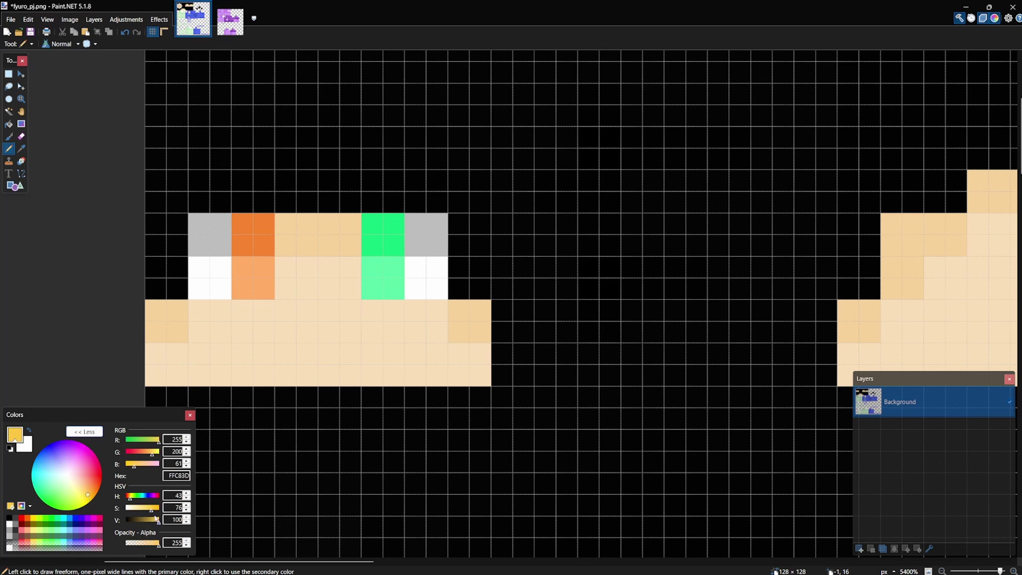
{"action": "left_click_drag", "start_coordinate": [152, 509], "coordinate": [141, 509]}
{"action": "mouse_move", "coordinate": [263, 245]}
{"action": "left_mouse_down"}
{"action": "mouse_move", "coordinate": [216, 225]}
{"action": "mouse_move", "coordinate": [204, 240]}
{"action": "left_mouse_up"}
{"action": "left_click", "coordinate": [21, 148]}
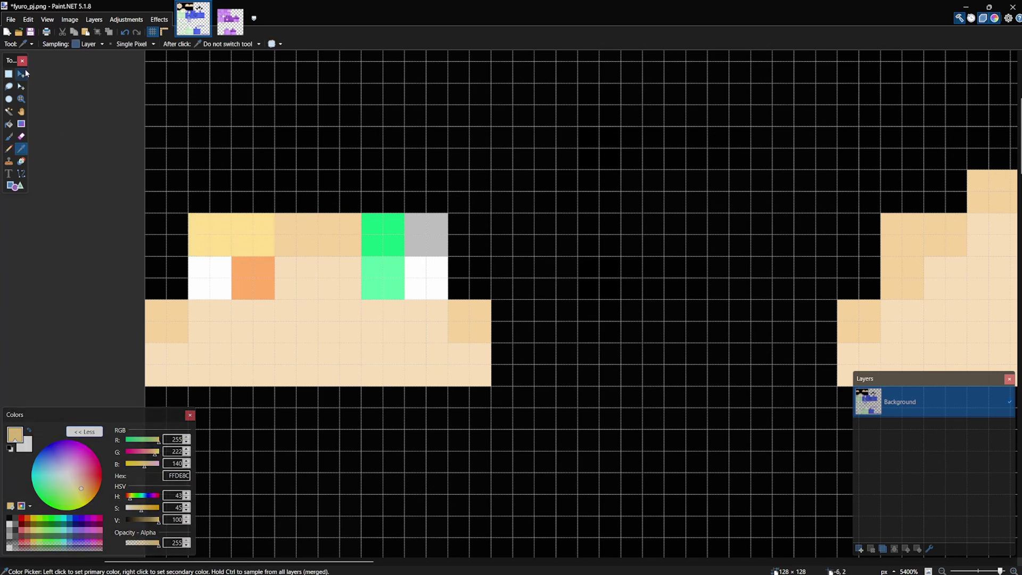
- Cover both eyes of the face copy at 0, 0 with copies of the 4 × 4 pixel skin block between them
{"action": "left_click", "coordinate": [10, 74]}
{"action": "left_click_drag", "start_coordinate": [284, 223], "coordinate": [391, 274]}
{"action": "key", "text": "m"}
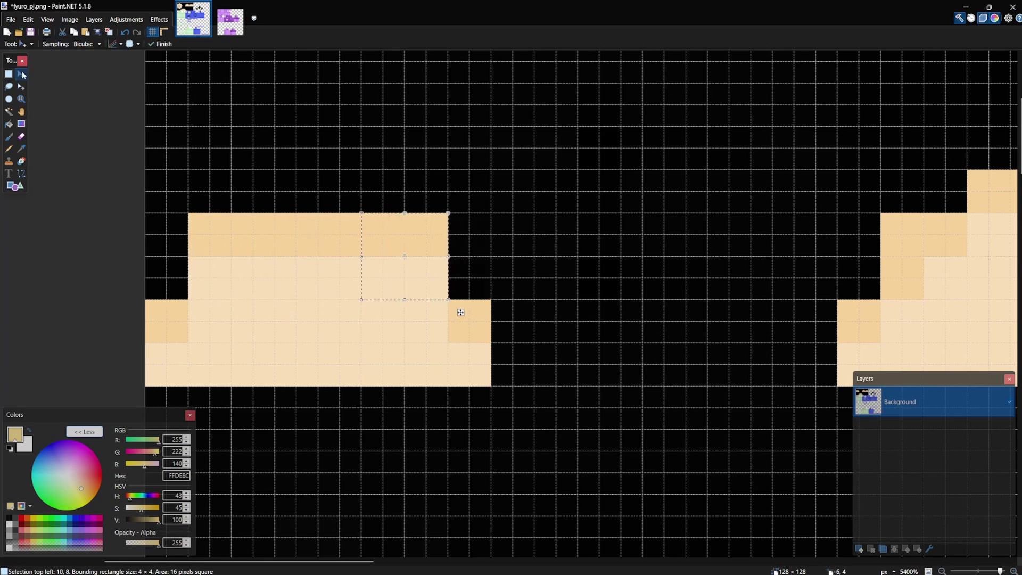
{"action": "left_click", "coordinate": [8, 74]}
{"action": "left_click_drag", "start_coordinate": [177, 113], "coordinate": [200, 118]}
- Stretch the outer 2 × 4 grey-white part over the green iris of the face copy at 48, 0, making a blank 4 × 4 eye
{"action": "scroll", "coordinate": [183, 212], "scroll_direction": "down", "scroll_amount": 4}
{"action": "scroll", "coordinate": [182, 213], "scroll_direction": "down", "scroll_amount": 3}
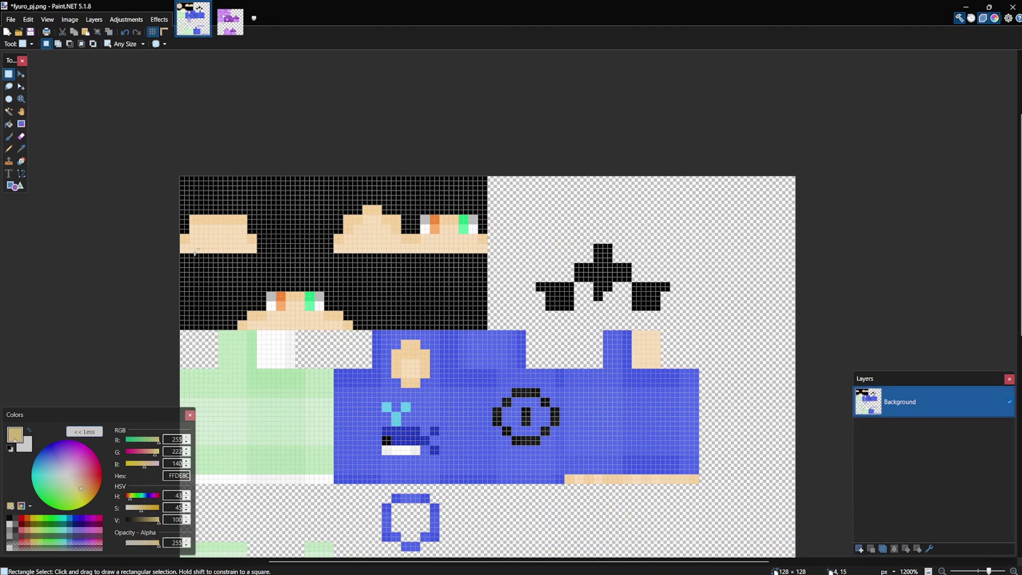
{"action": "scroll", "coordinate": [369, 273], "scroll_direction": "up", "scroll_amount": 1}
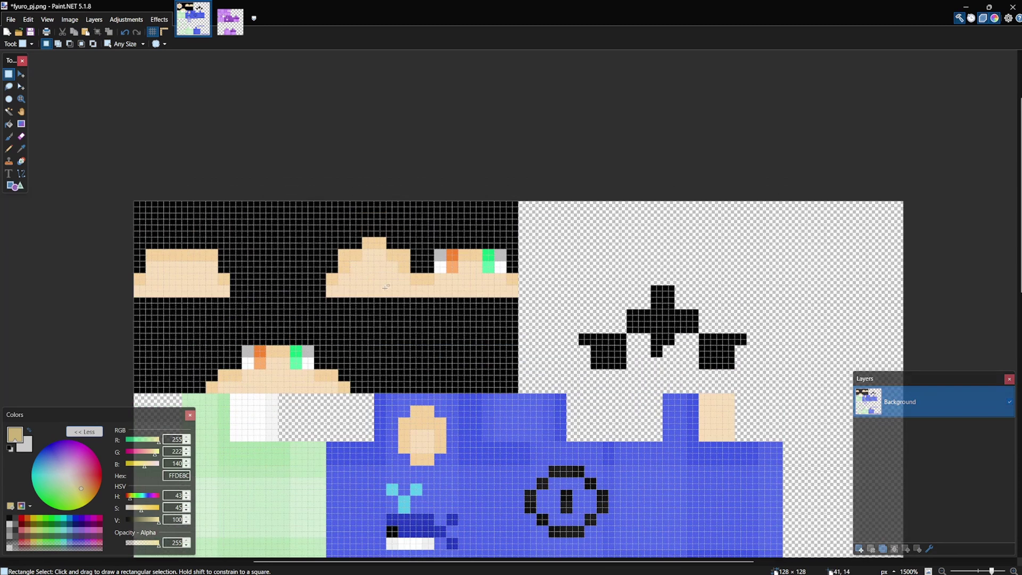
{"action": "scroll", "coordinate": [490, 248], "scroll_direction": "up", "scroll_amount": 5}
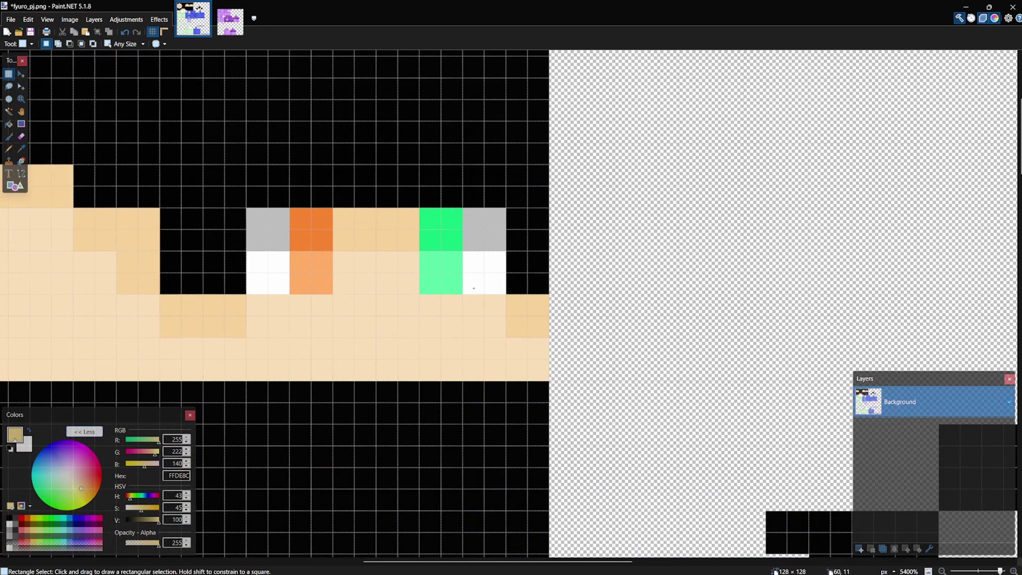
{"action": "left_click_drag", "start_coordinate": [474, 288], "coordinate": [502, 219]}
{"action": "key", "text": "m"}
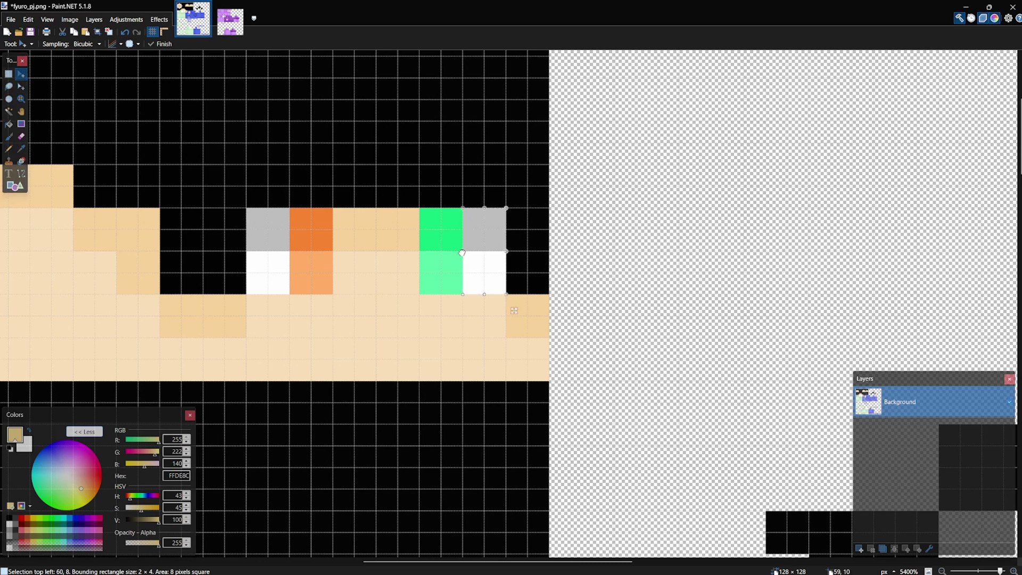
{"action": "left_click_drag", "start_coordinate": [462, 252], "coordinate": [420, 253]}
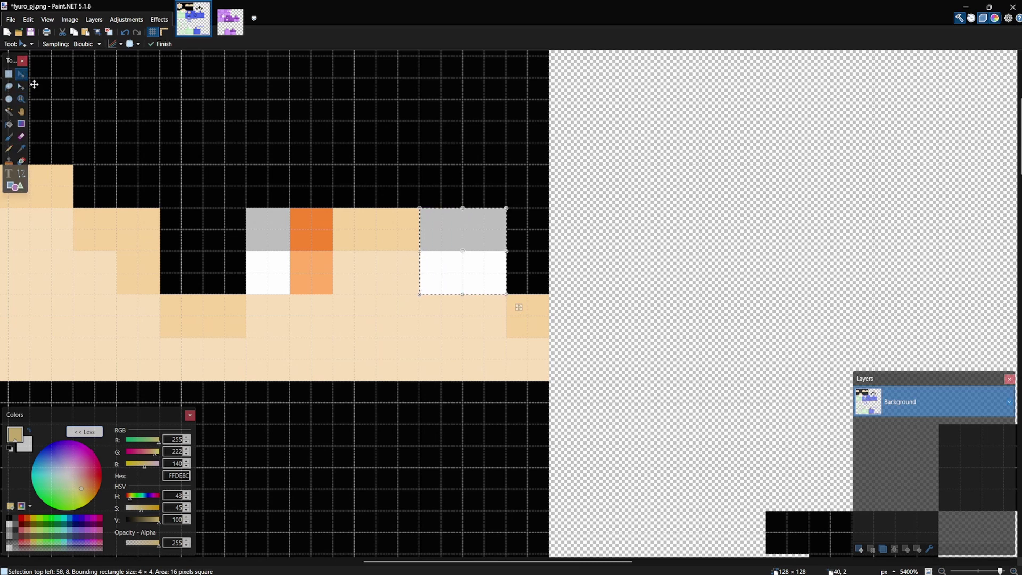
- Stretch the outer grey-white part of the other eye over its orange iris to make a blank 4 × 4 eye
{"action": "left_click", "coordinate": [8, 74]}
{"action": "left_click", "coordinate": [297, 211]}
{"action": "left_click_drag", "start_coordinate": [251, 287], "coordinate": [289, 213]}
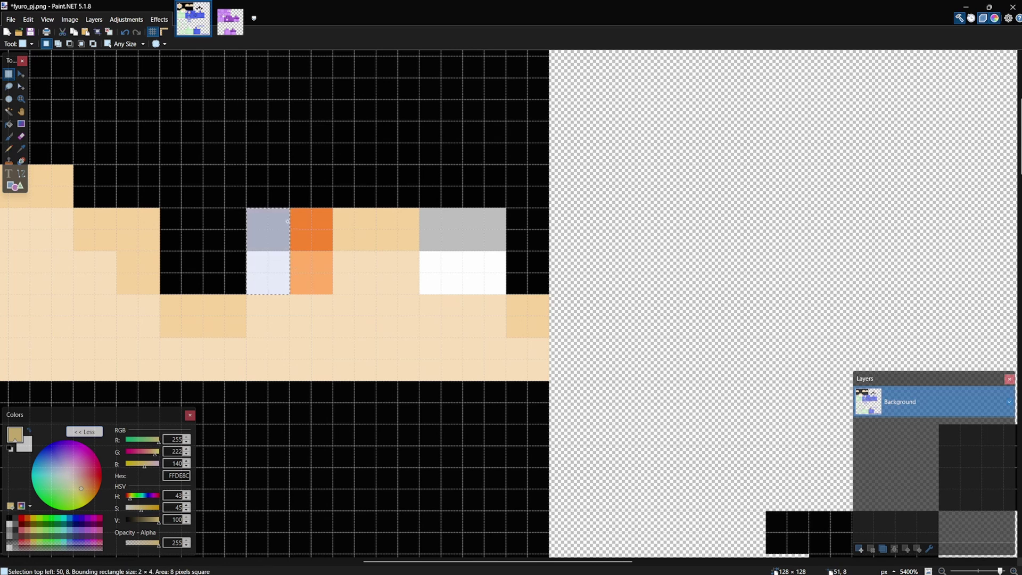
{"action": "key", "text": "m"}
{"action": "left_click_drag", "start_coordinate": [296, 255], "coordinate": [339, 253]}
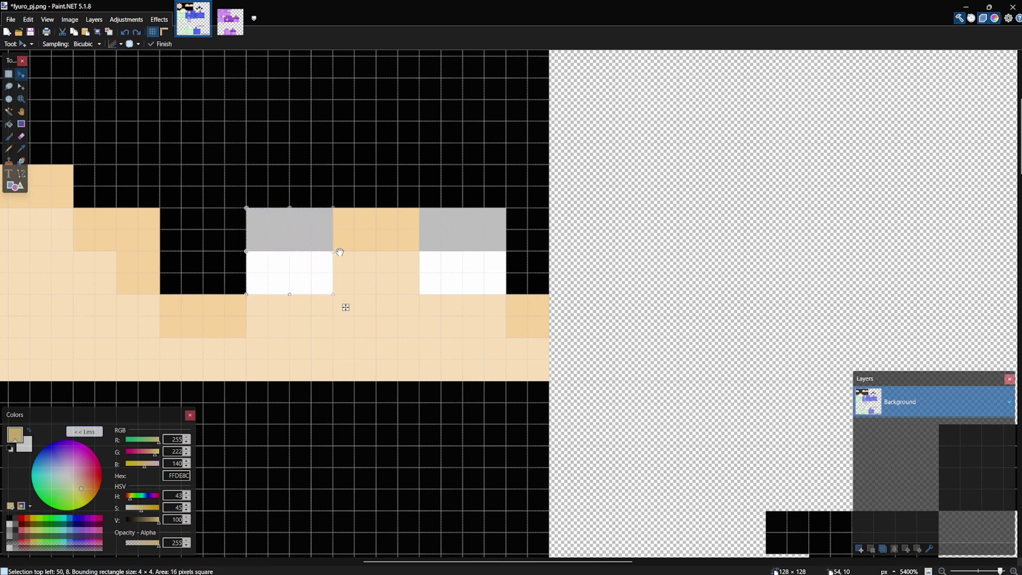
{"action": "left_click", "coordinate": [8, 75]}
- Make the blank eyes taller by placing a copy of their upper 12 × 2 pixel strip directly above them, at 50, 6
{"action": "scroll", "coordinate": [375, 220], "scroll_direction": "down", "scroll_amount": 2}
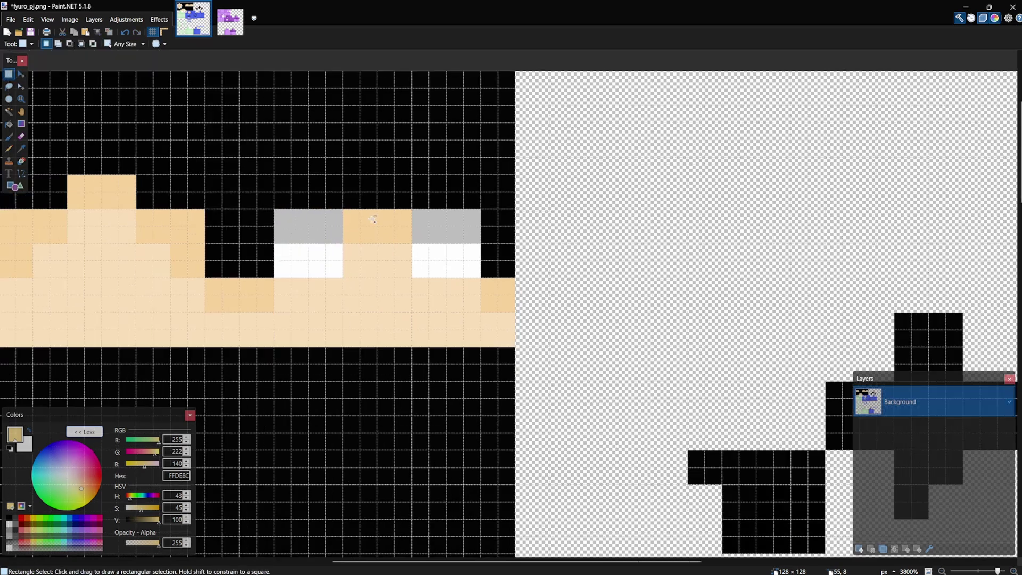
{"action": "scroll", "coordinate": [403, 245], "scroll_direction": "up", "scroll_amount": 2}
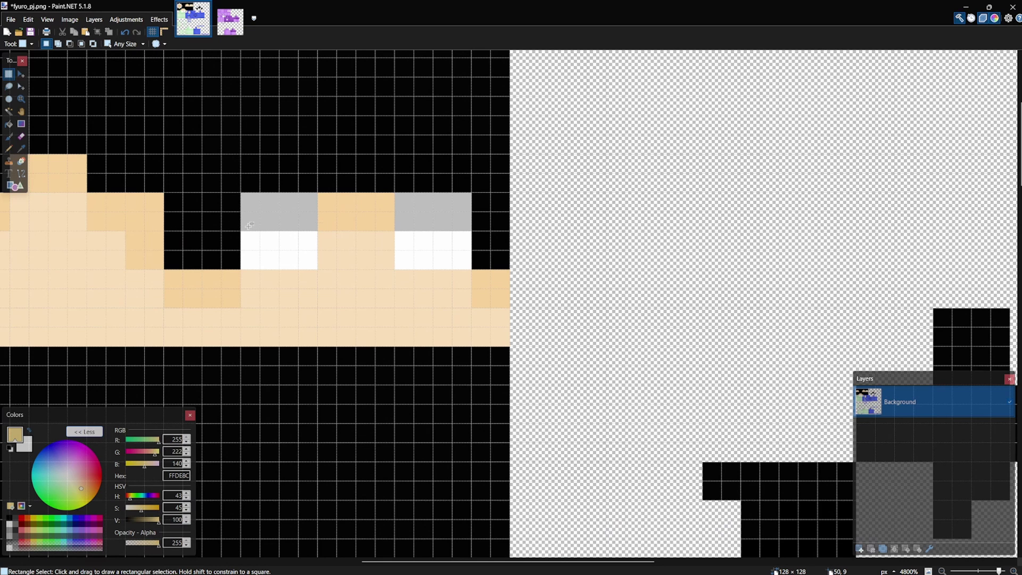
{"action": "left_click_drag", "start_coordinate": [248, 226], "coordinate": [450, 160]}
{"action": "key", "text": "ctrl+c"}
{"action": "key", "text": "ctrl+v"}
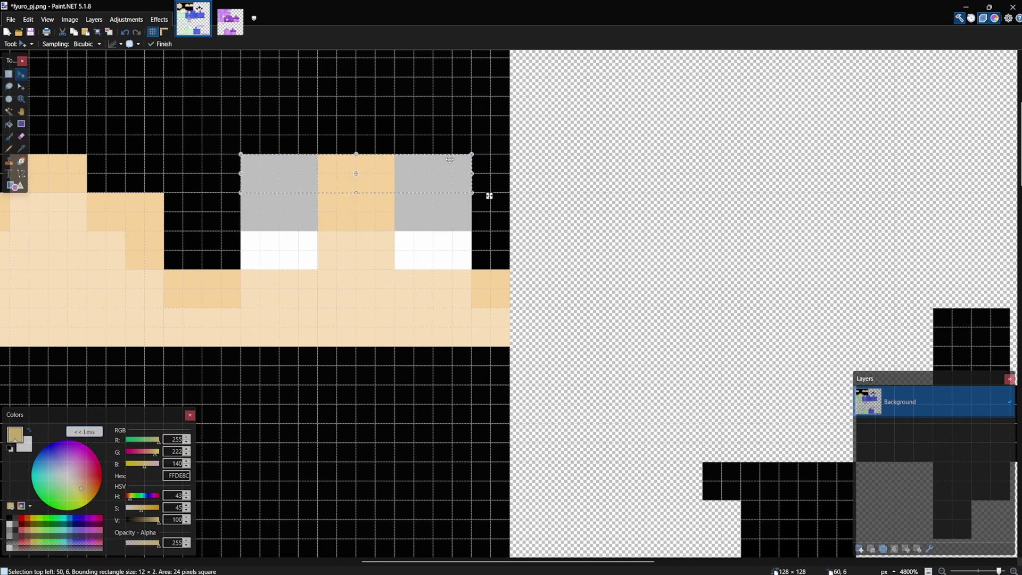
{"action": "left_click", "coordinate": [8, 74]}
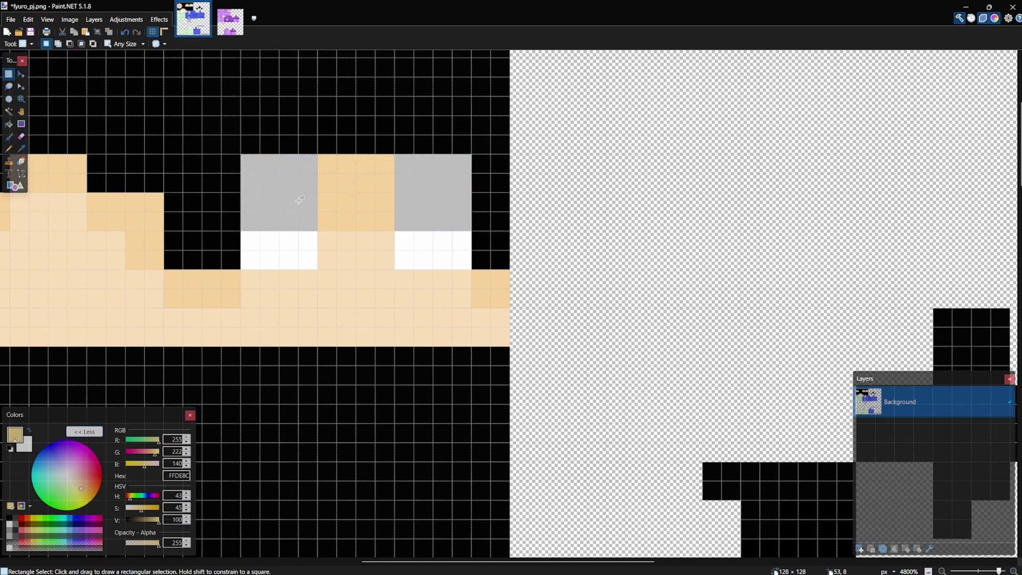
{"action": "left_click_drag", "start_coordinate": [308, 170], "coordinate": [324, 231]}
{"action": "scroll", "coordinate": [439, 198], "scroll_direction": "down", "scroll_amount": 5}
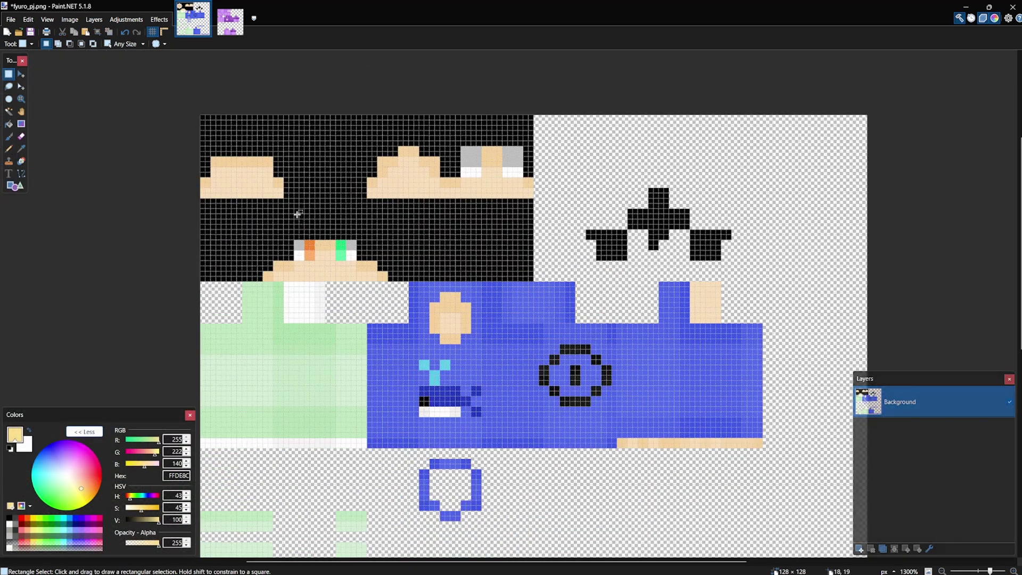
- Switch to example_skin_14.png and examine the black pupil block beside the leg texture and the purple strip below it
{"action": "left_click", "coordinate": [226, 21]}
{"action": "scroll", "coordinate": [239, 240], "scroll_direction": "down", "scroll_amount": 4}
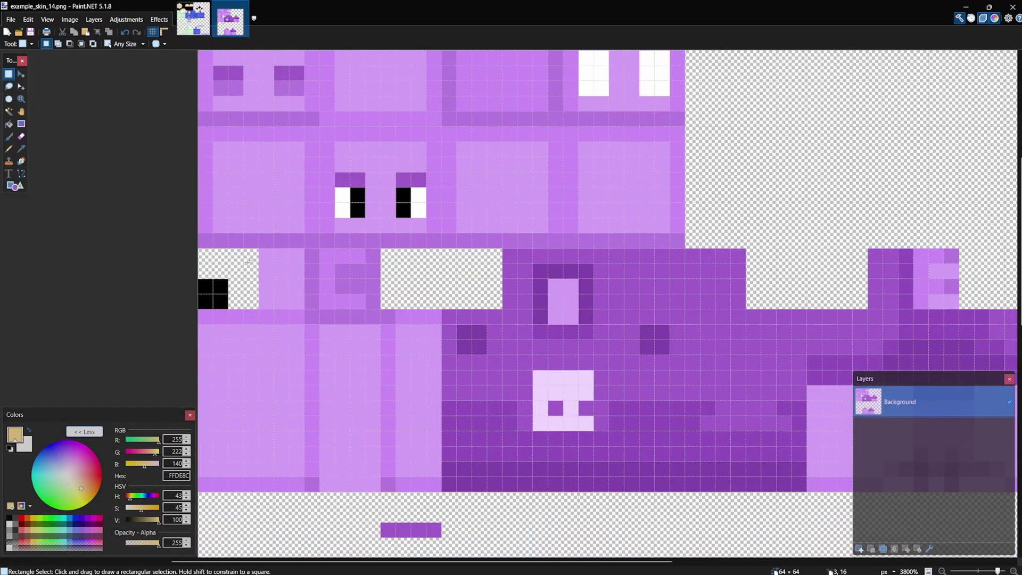
{"action": "left_click_drag", "start_coordinate": [218, 288], "coordinate": [209, 304]}
{"action": "scroll", "coordinate": [209, 305], "scroll_direction": "down", "scroll_amount": 2}
{"action": "left_click_drag", "start_coordinate": [385, 386], "coordinate": [435, 385]}
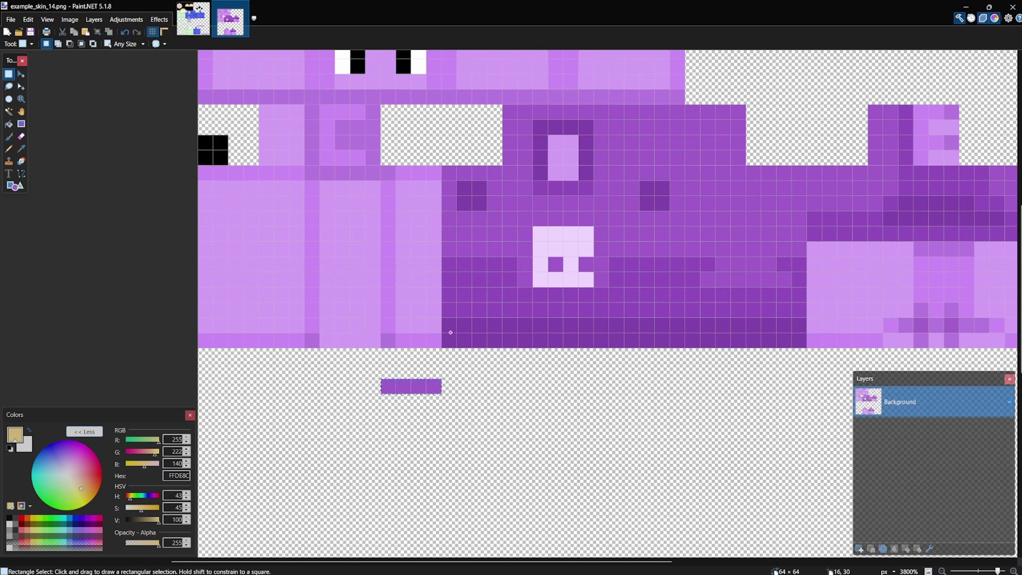
{"action": "scroll", "coordinate": [360, 341], "scroll_direction": "up", "scroll_amount": 1}
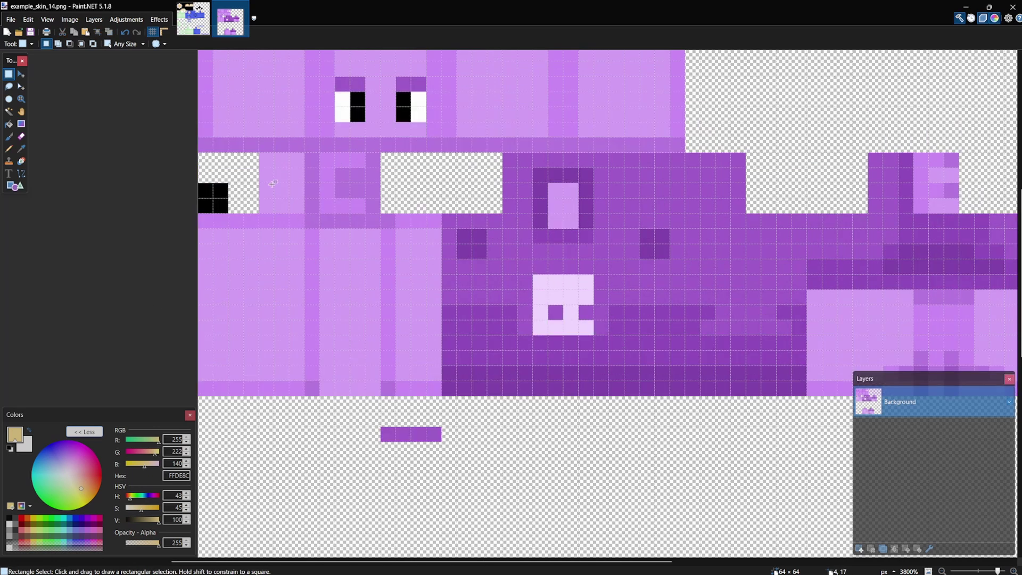
- Place a copy of the 4 × 4 leg-end block below the leg texture at 8, 32 as a position guide for the strip
{"action": "mouse_move", "coordinate": [320, 207]}
{"action": "left_mouse_down"}
{"action": "mouse_move", "coordinate": [351, 155]}
{"action": "mouse_move", "coordinate": [381, 153]}
{"action": "left_mouse_up"}
{"action": "key", "text": "m"}
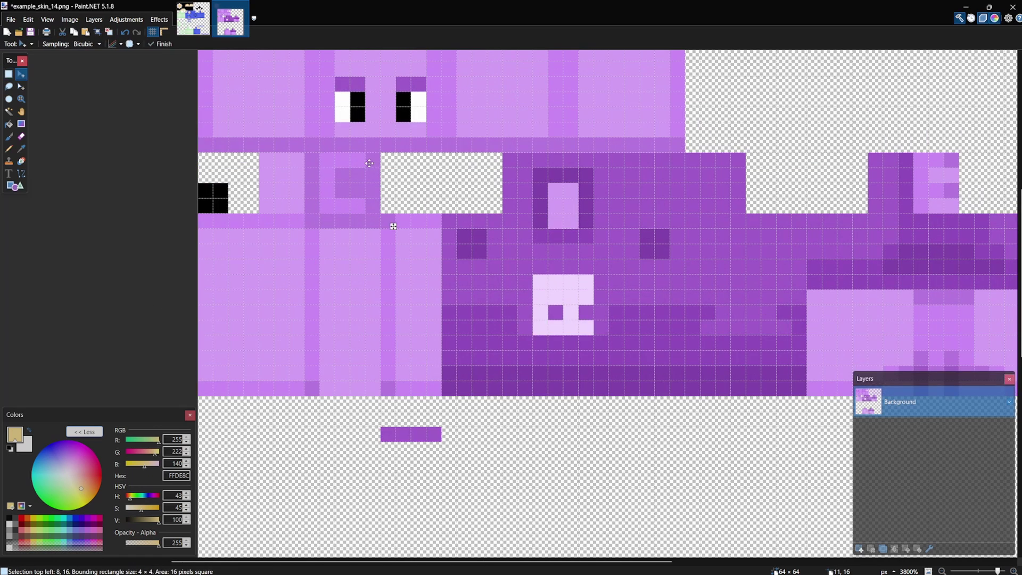
{"action": "mouse_move", "coordinate": [393, 224]}
{"action": "left_mouse_down"}
{"action": "mouse_move", "coordinate": [393, 512]}
{"action": "mouse_move", "coordinate": [393, 469]}
{"action": "left_mouse_up"}
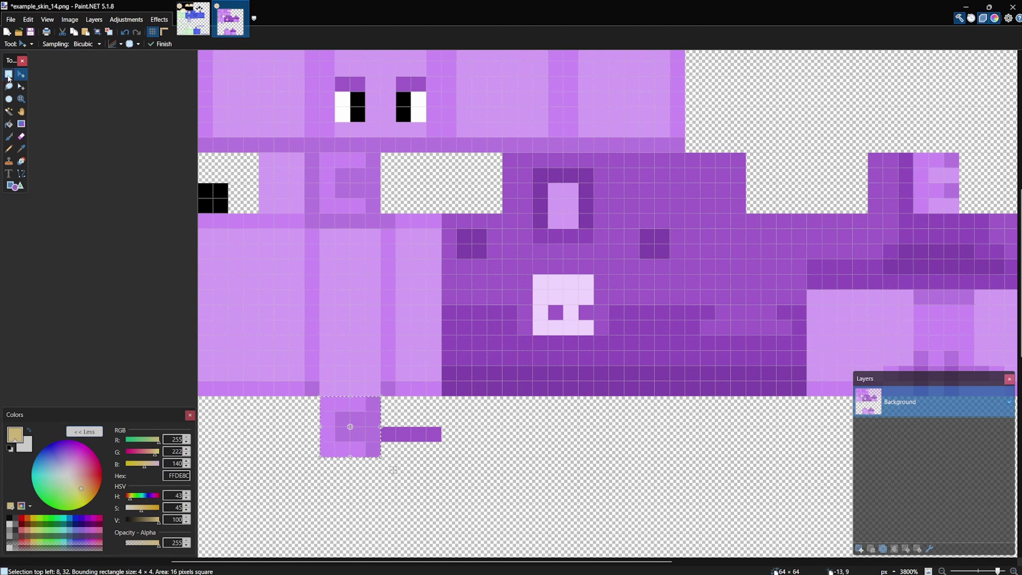
{"action": "key", "text": "s"}
{"action": "left_click_drag", "start_coordinate": [380, 212], "coordinate": [335, 158]}
{"action": "left_click", "coordinate": [376, 212]}
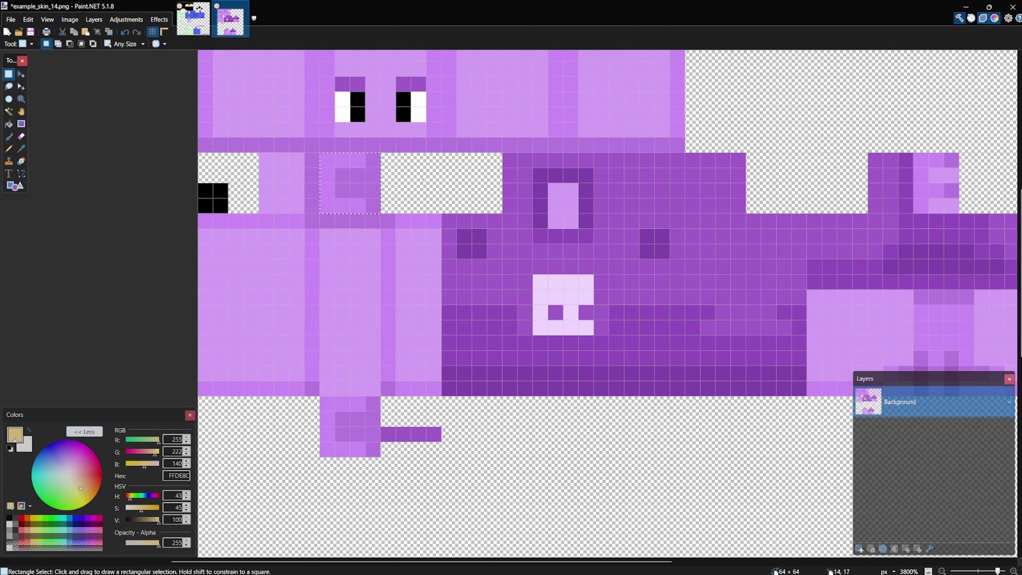
{"action": "scroll", "coordinate": [429, 280], "scroll_direction": "down", "scroll_amount": 4}
{"action": "scroll", "coordinate": [394, 264], "scroll_direction": "up", "scroll_amount": 2}
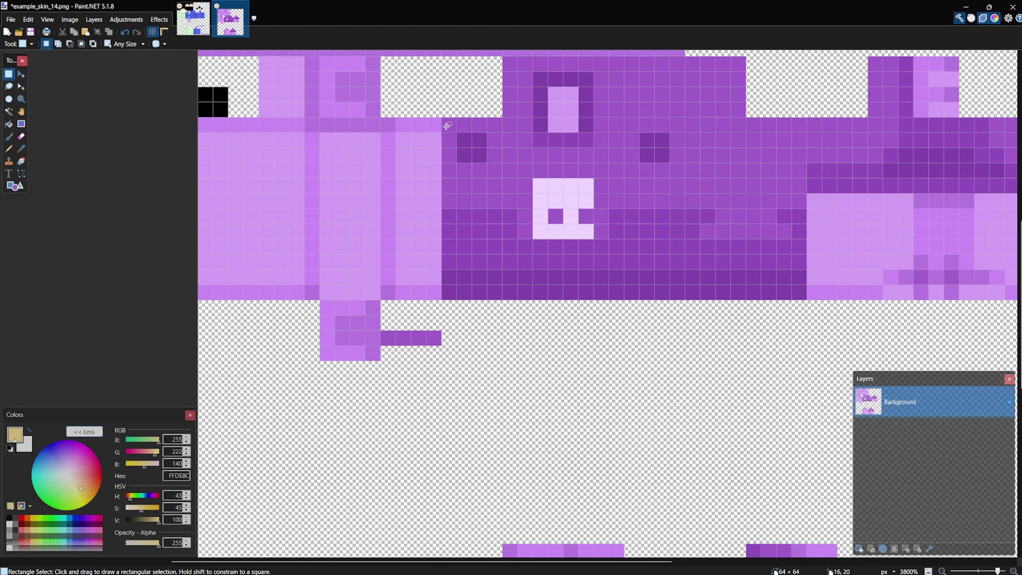
{"action": "left_click_drag", "start_coordinate": [321, 332], "coordinate": [440, 356]}
{"action": "left_click", "coordinate": [429, 334]}
- Switch to fyuro_pj.png and place a copy of the white 8 × 8 leg-end block directly below the leg texture as a guide
{"action": "left_click", "coordinate": [193, 18]}
{"action": "scroll", "coordinate": [266, 191], "scroll_direction": "up", "scroll_amount": 2}
{"action": "scroll", "coordinate": [265, 191], "scroll_direction": "up", "scroll_amount": 1}
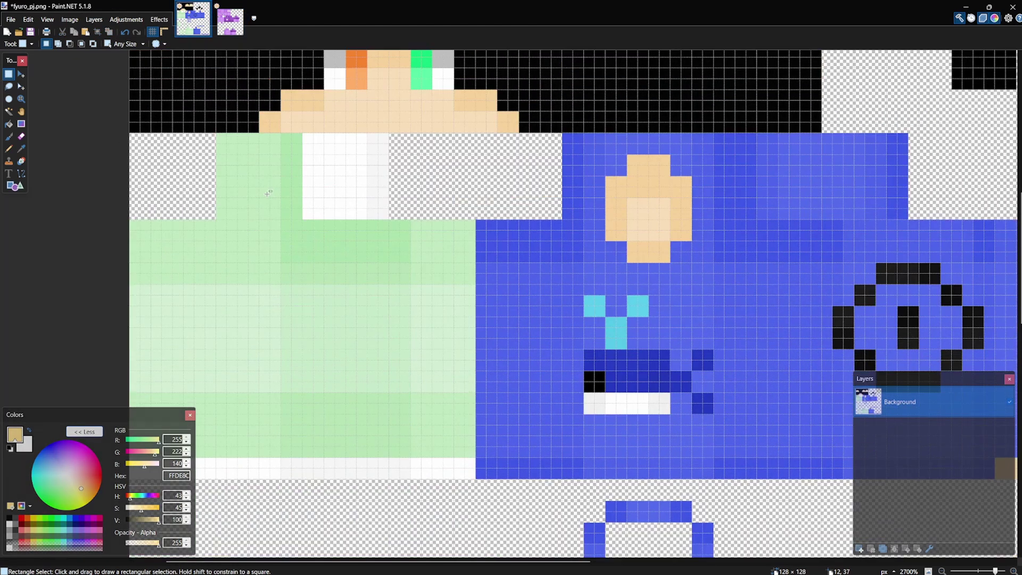
{"action": "left_click_drag", "start_coordinate": [307, 218], "coordinate": [389, 133]}
{"action": "key", "text": "m"}
{"action": "scroll", "coordinate": [399, 231], "scroll_direction": "down", "scroll_amount": 2}
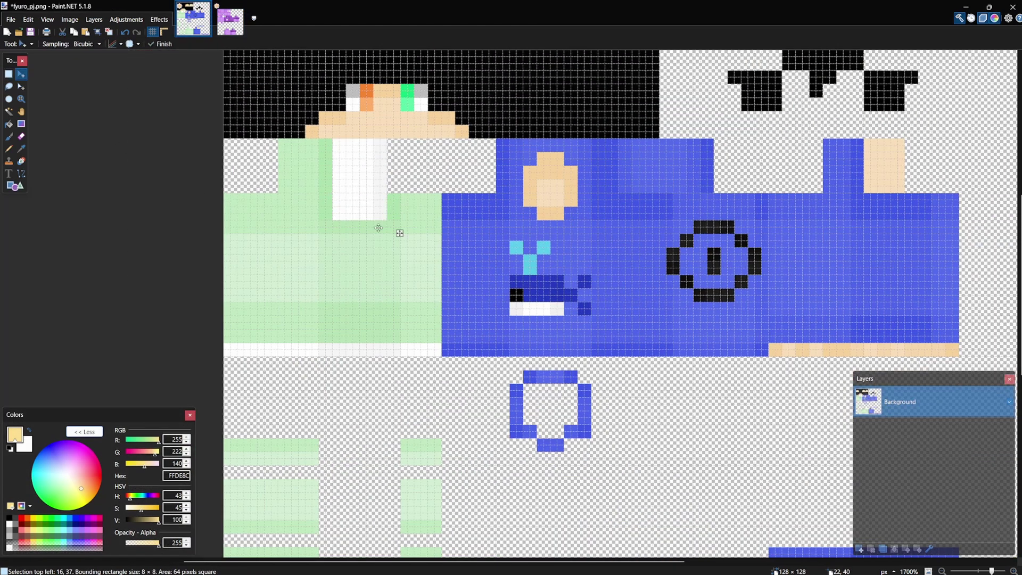
{"action": "left_click_drag", "start_coordinate": [400, 231], "coordinate": [400, 430]}
- Add a black 8 × 2 pixel strip beside the white guide block, starting at 24, 68
{"action": "left_click_drag", "start_coordinate": [369, 382], "coordinate": [472, 399]}
{"action": "left_click", "coordinate": [9, 74]}
{"action": "scroll", "coordinate": [392, 407], "scroll_direction": "up", "scroll_amount": 1}
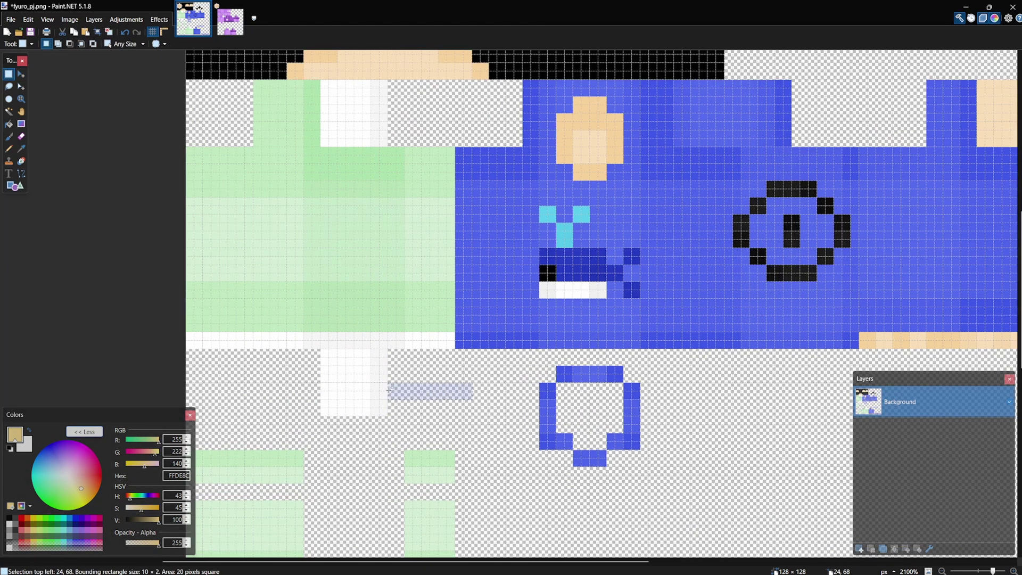
{"action": "scroll", "coordinate": [399, 379], "scroll_direction": "up", "scroll_amount": 3}
{"action": "mouse_move", "coordinate": [338, 238]}
{"action": "left_mouse_down"}
{"action": "mouse_move", "coordinate": [372, 254]}
{"action": "mouse_move", "coordinate": [517, 397]}
{"action": "mouse_move", "coordinate": [438, 378]}
{"action": "mouse_move", "coordinate": [434, 358]}
{"action": "mouse_move", "coordinate": [426, 365]}
{"action": "mouse_move", "coordinate": [459, 345]}
{"action": "left_mouse_up"}
{"action": "key", "text": "m"}
{"action": "scroll", "coordinate": [517, 396], "scroll_direction": "down", "scroll_amount": 4}
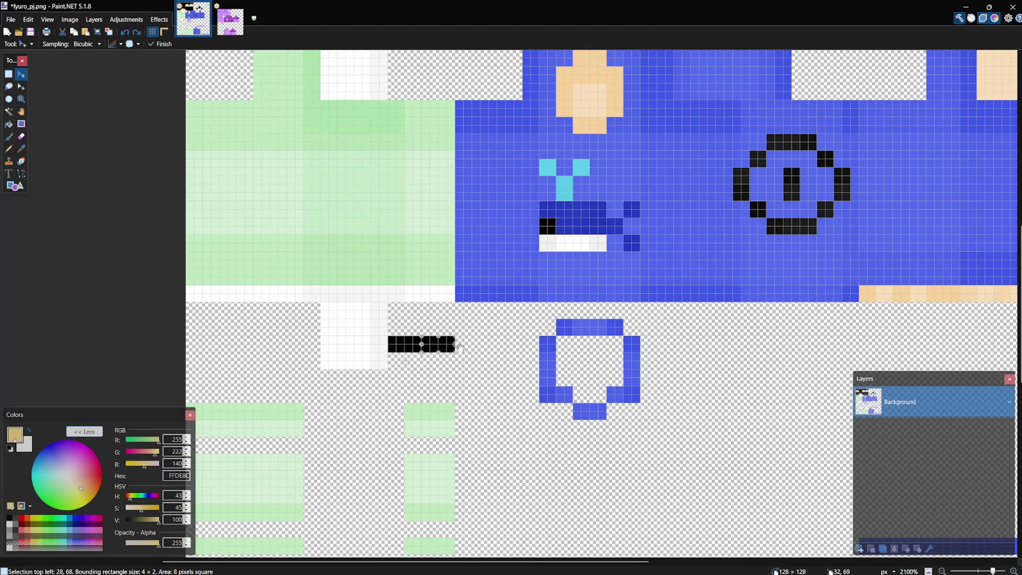
{"action": "key", "text": "s"}
{"action": "key", "text": "ctrl+d"}
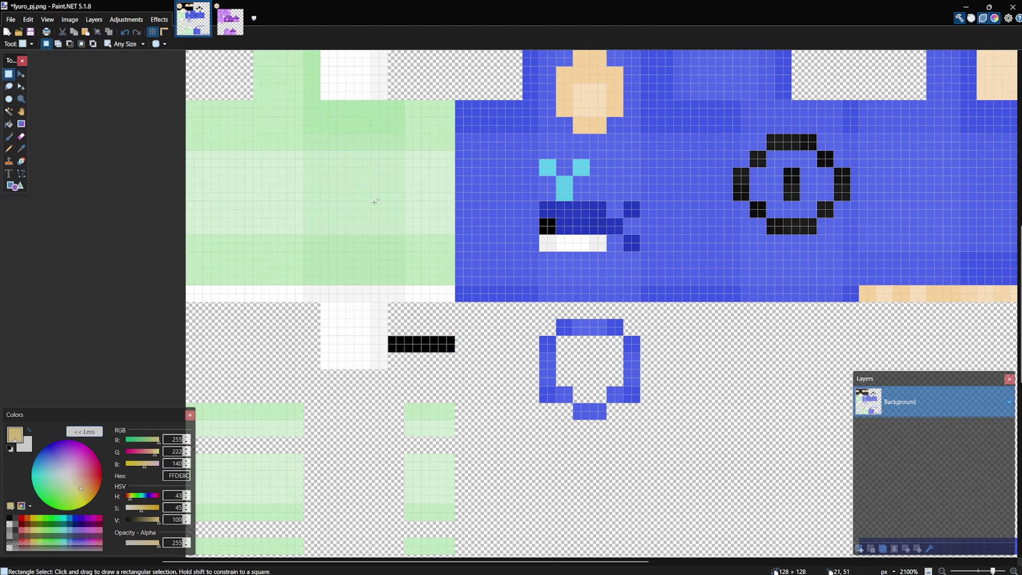
- Delete the guide block copies below the leg textures in both fyuro_pj.png and example_skin_14.png
{"action": "left_click_drag", "start_coordinate": [385, 368], "coordinate": [323, 305]}
{"action": "key", "text": "Delete"}
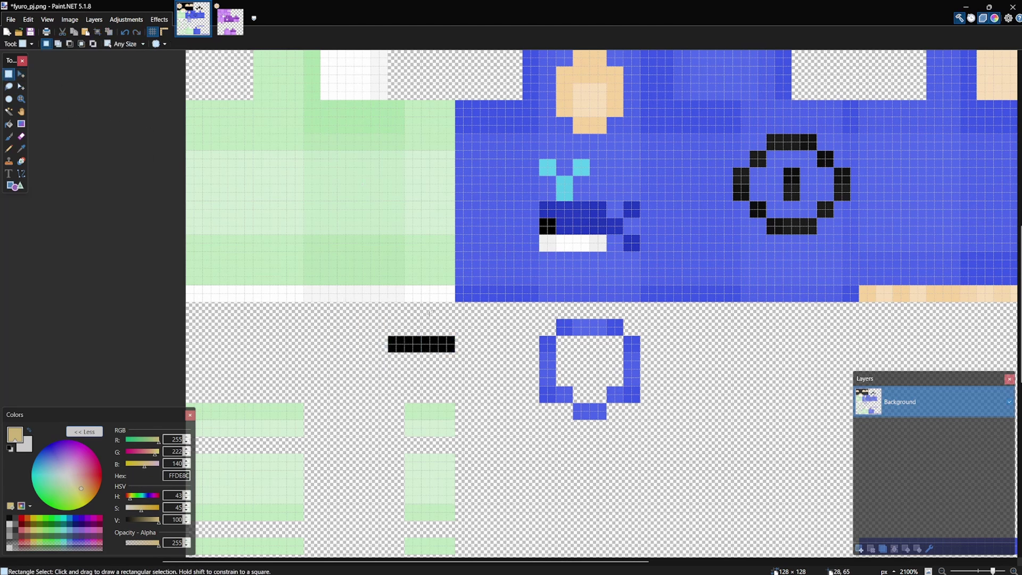
{"action": "left_click", "coordinate": [230, 20]}
{"action": "left_click_drag", "start_coordinate": [380, 361], "coordinate": [322, 303]}
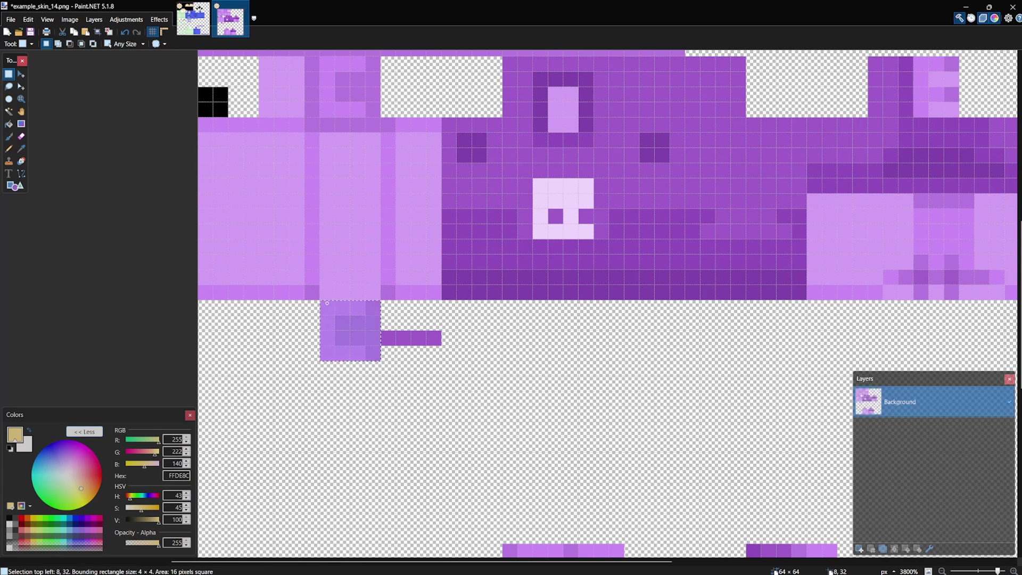
{"action": "key", "text": "Delete"}
{"action": "scroll", "coordinate": [312, 340], "scroll_direction": "down", "scroll_amount": 3}
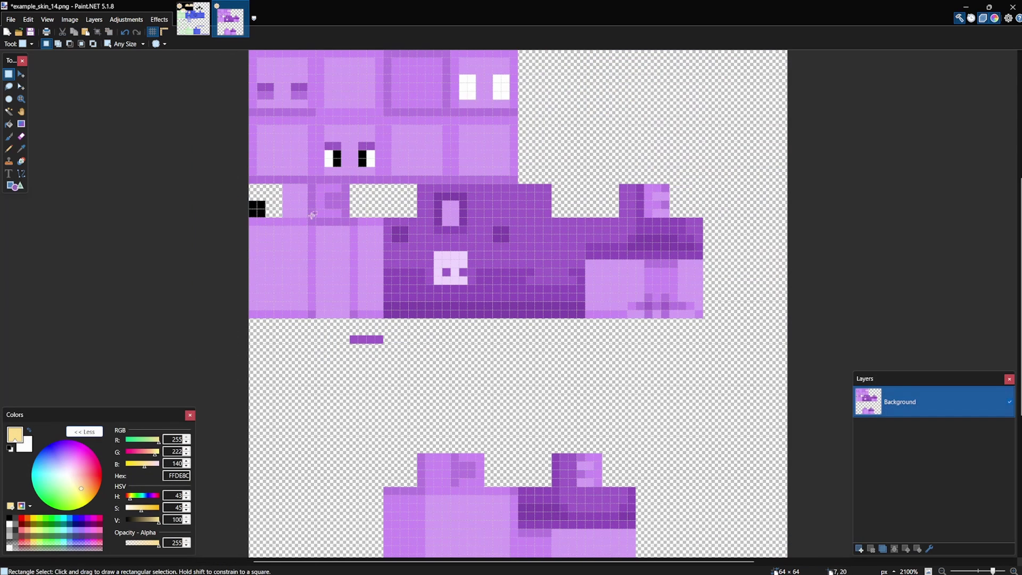
- Locate the 2 × 2 pupil block in example_skin_14.png and place a copy of the orange iris at 0, 36 in fyuro_pj.png
{"action": "left_click", "coordinate": [193, 20]}
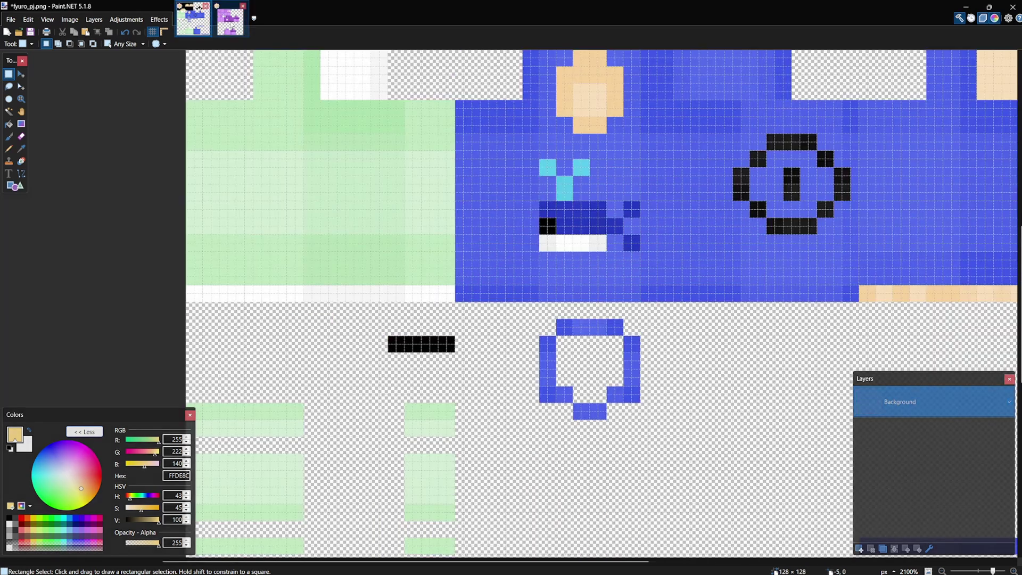
{"action": "left_click", "coordinate": [230, 20]}
{"action": "scroll", "coordinate": [253, 209], "scroll_direction": "up", "scroll_amount": 2}
{"action": "left_click_drag", "start_coordinate": [238, 195], "coordinate": [261, 217]}
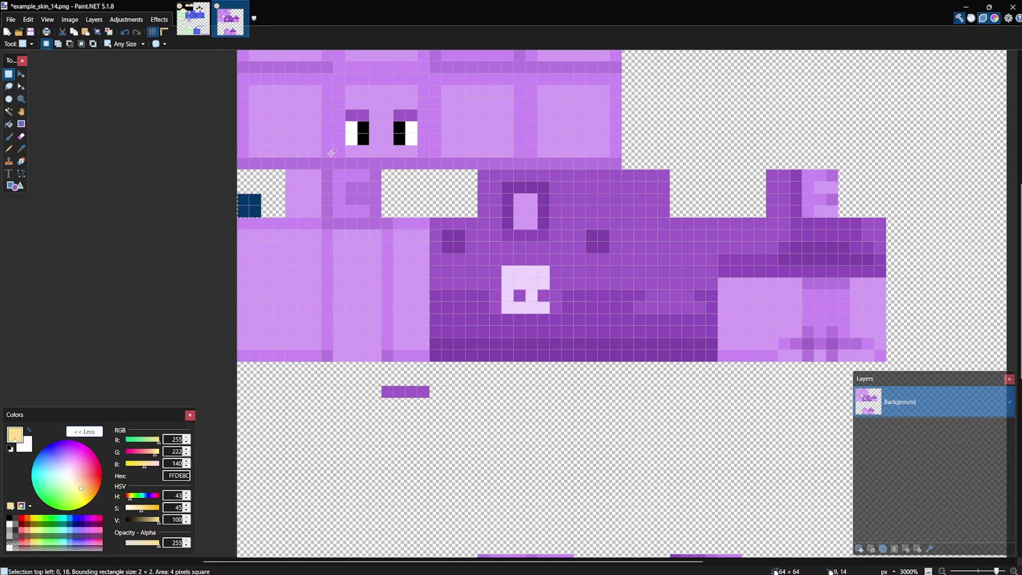
{"action": "key", "text": "ctrl+Tab"}
{"action": "scroll", "coordinate": [308, 147], "scroll_direction": "down", "scroll_amount": 2}
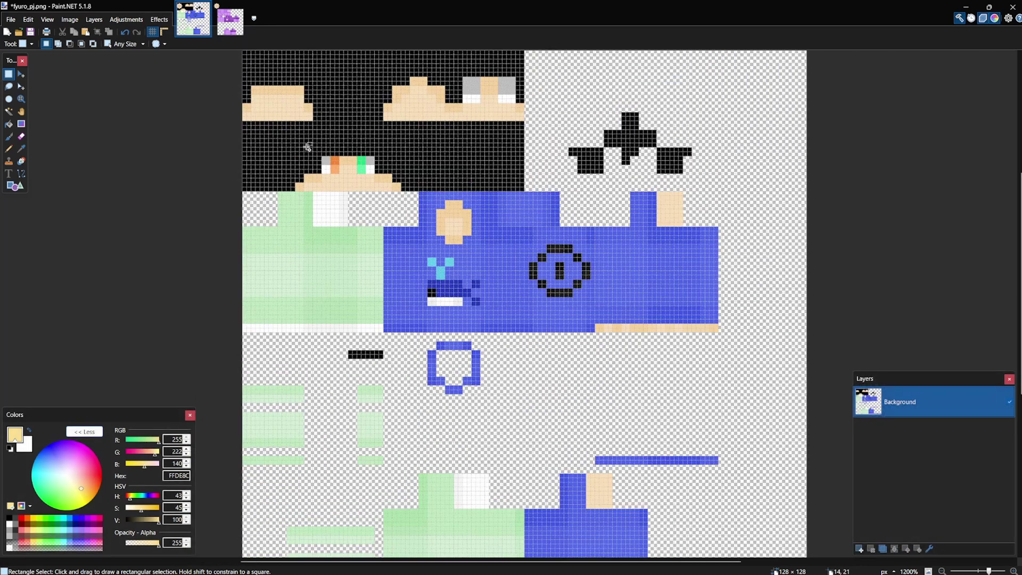
{"action": "scroll", "coordinate": [307, 147], "scroll_direction": "up", "scroll_amount": 2}
{"action": "left_click_drag", "start_coordinate": [371, 169], "coordinate": [162, 313]}
{"action": "key", "text": "m"}
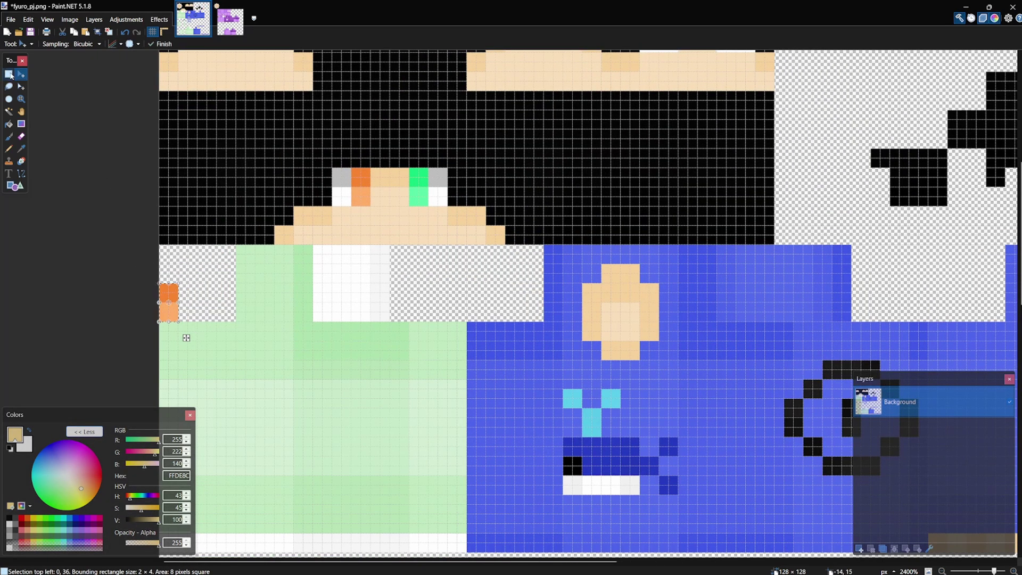
{"action": "left_click", "coordinate": [9, 74]}
{"action": "left_click", "coordinate": [403, 201]}
- Place a copy of the 2 × 4 green iris directly beside the orange iris copy
{"action": "left_click_drag", "start_coordinate": [414, 202], "coordinate": [410, 170]}
{"action": "key", "text": "m"}
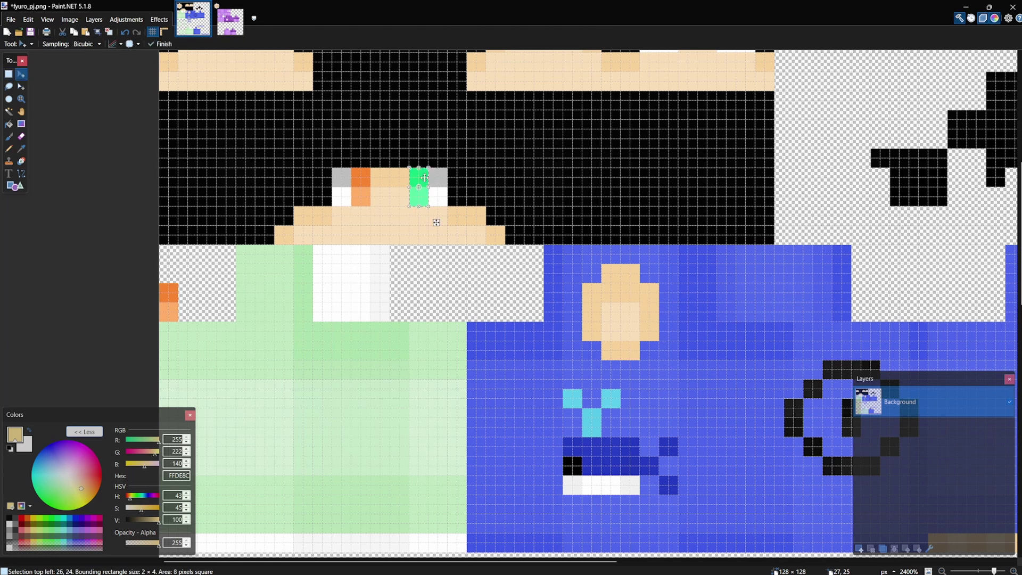
{"action": "left_click_drag", "start_coordinate": [436, 222], "coordinate": [205, 337]}
{"action": "left_click", "coordinate": [9, 74]}
{"action": "left_click", "coordinate": [258, 158]}
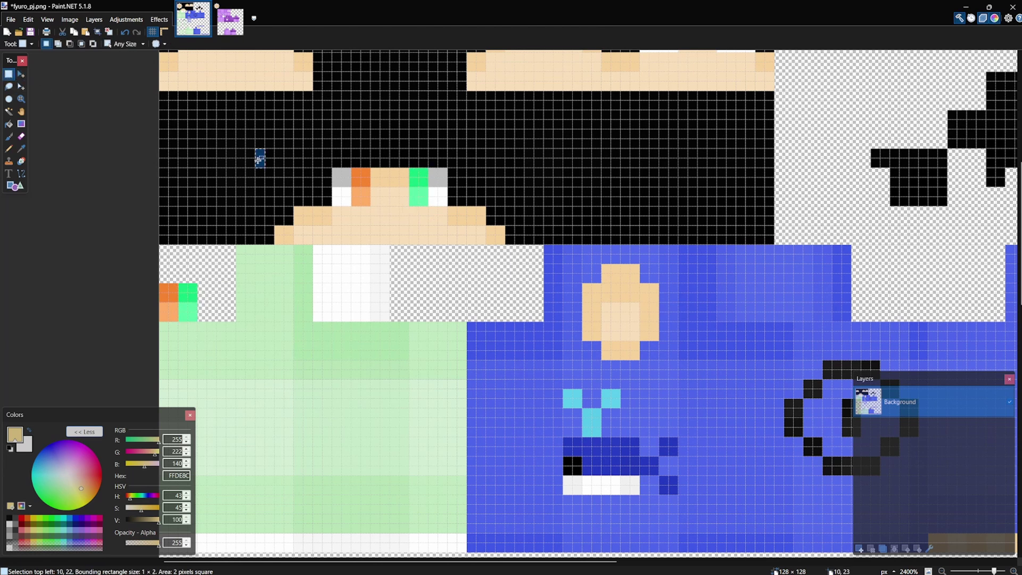
{"action": "scroll", "coordinate": [347, 257], "scroll_direction": "down", "scroll_amount": 5}
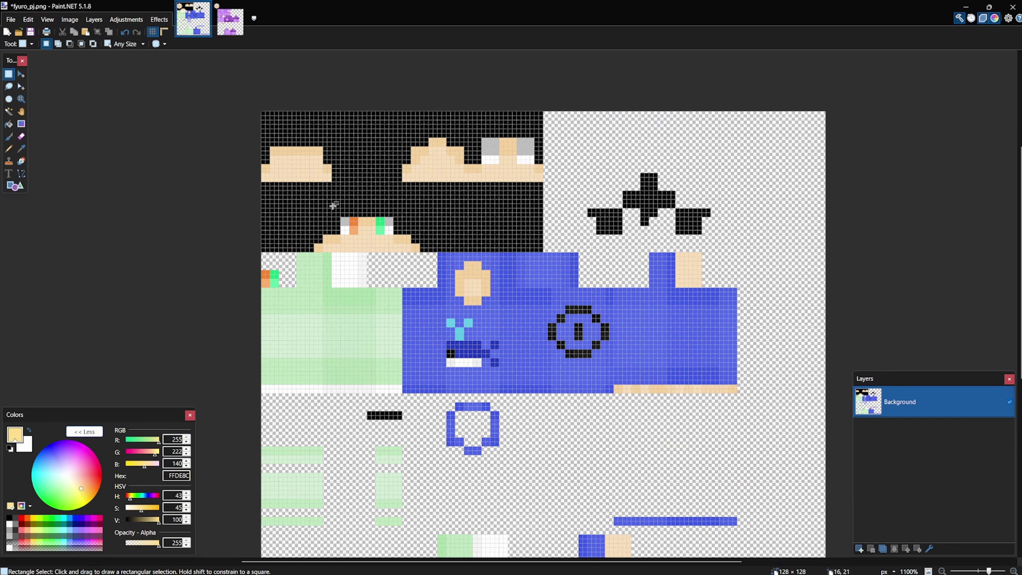
{"action": "scroll", "coordinate": [334, 205], "scroll_direction": "down", "scroll_amount": 1}
{"action": "scroll", "coordinate": [488, 268], "scroll_direction": "down", "scroll_amount": 3}
{"action": "scroll", "coordinate": [488, 269], "scroll_direction": "up", "scroll_amount": 4}
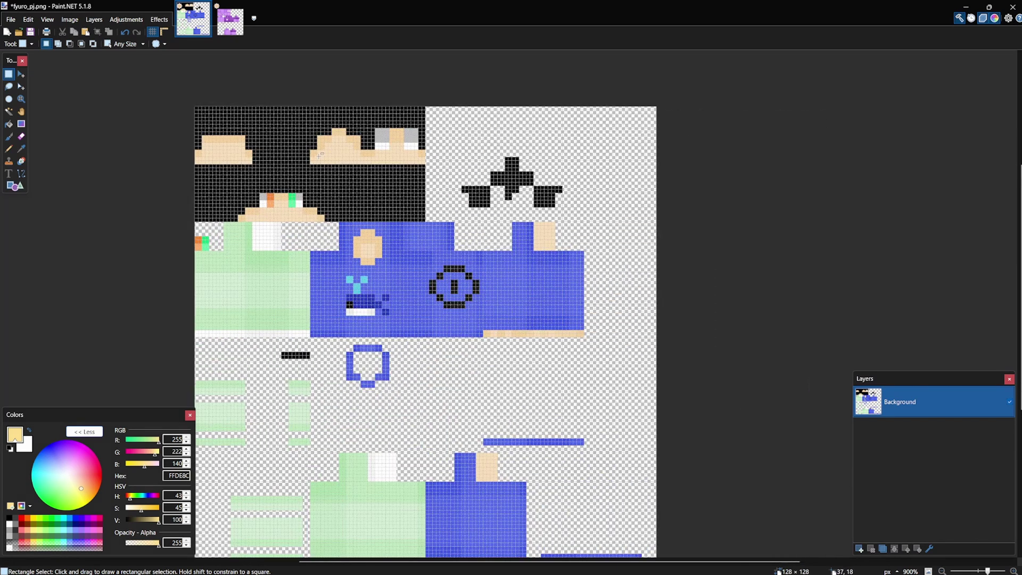
- Delete the skin pixels below the blank-eye blocks and between them, keeping the top skin strip that joins the grey areas
{"action": "scroll", "coordinate": [398, 140], "scroll_direction": "up", "scroll_amount": 8}
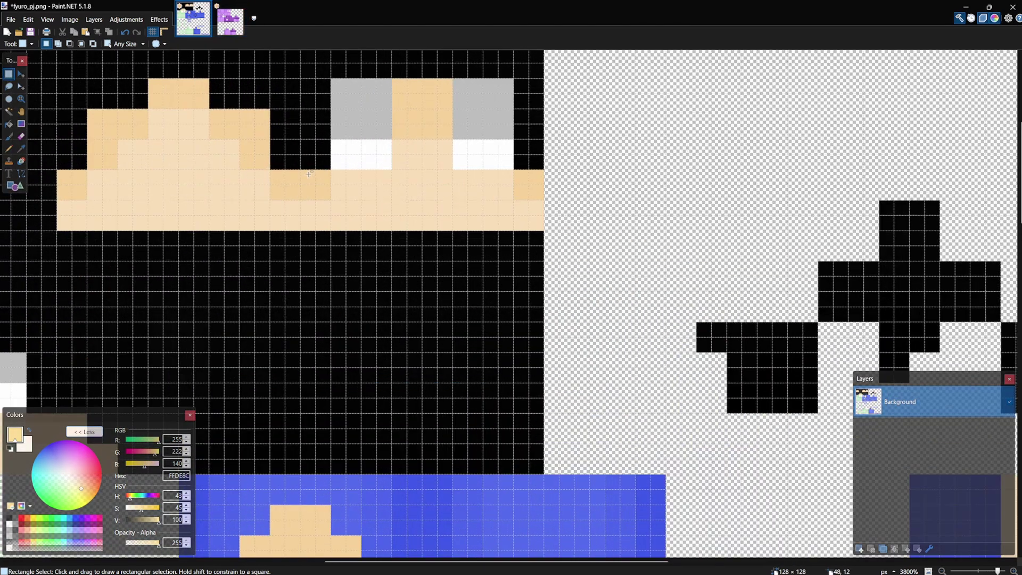
{"action": "mouse_move", "coordinate": [301, 170]}
{"action": "left_mouse_down"}
{"action": "mouse_move", "coordinate": [559, 232]}
{"action": "mouse_move", "coordinate": [543, 230]}
{"action": "left_mouse_up"}
{"action": "key", "text": "Delete"}
{"action": "scroll", "coordinate": [439, 200], "scroll_direction": "up", "scroll_amount": 2}
{"action": "left_click_drag", "start_coordinate": [408, 266], "coordinate": [450, 208]}
{"action": "key", "text": "Delete"}
- Delete the remaining hair and skin pixels above and on both outer sides of the blank-eye blocks
{"action": "left_click_drag", "start_coordinate": [314, 263], "coordinate": [322, 86]}
{"action": "key", "text": "Delete"}
{"action": "left_click_drag", "start_coordinate": [341, 171], "coordinate": [540, 72]}
{"action": "key", "text": "Delete"}
{"action": "left_click_drag", "start_coordinate": [520, 182], "coordinate": [559, 264]}
{"action": "key", "text": "Delete"}
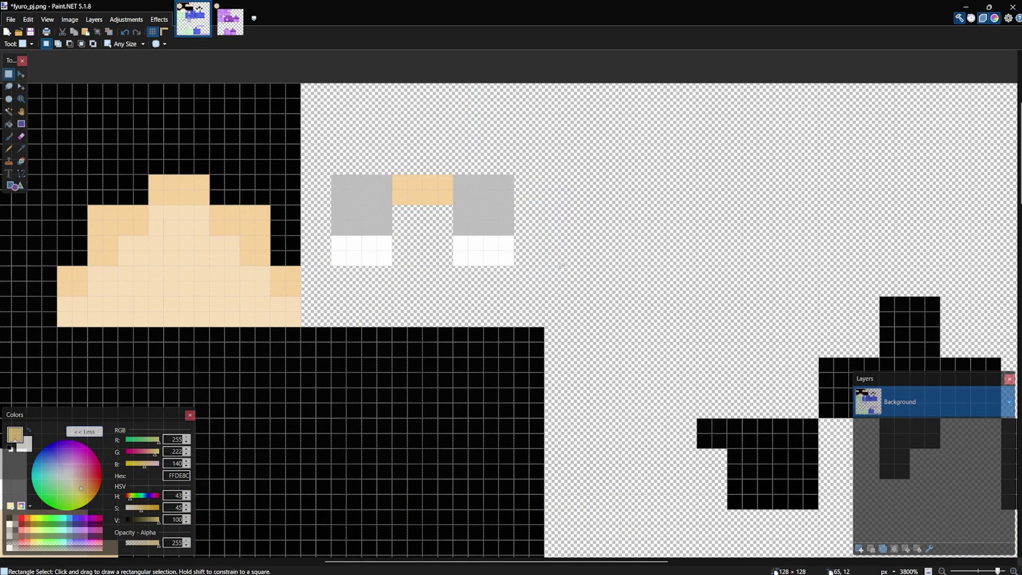
- Clear the two leftmost columns and the four bottom rows of the 16 × 16 eyelid area at the image's top-left corner
{"action": "scroll", "coordinate": [639, 184], "scroll_direction": "down", "scroll_amount": 5}
{"action": "scroll", "coordinate": [184, 233], "scroll_direction": "up", "scroll_amount": 6}
{"action": "scroll", "coordinate": [168, 108], "scroll_direction": "up", "scroll_amount": 2}
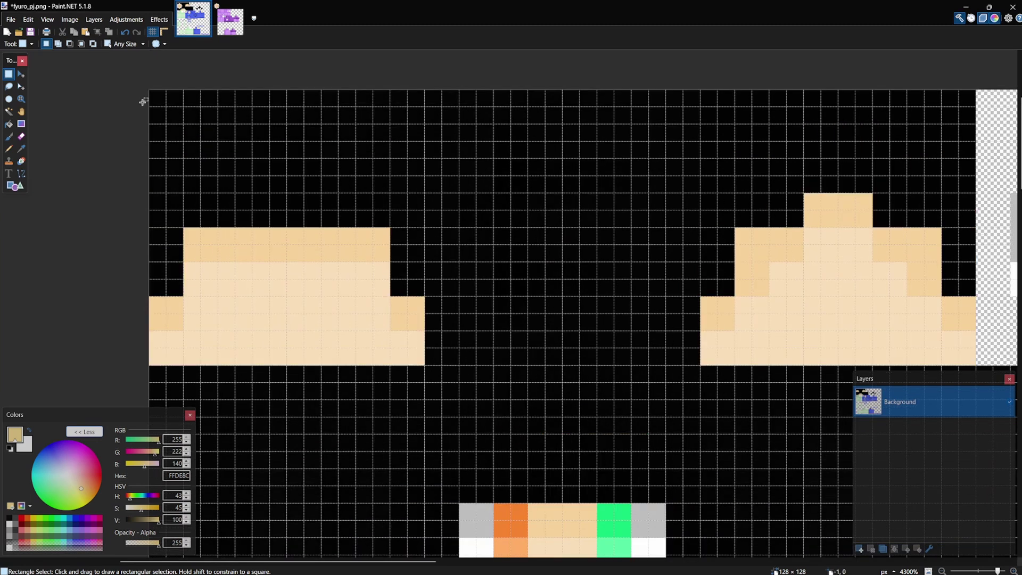
{"action": "left_click_drag", "start_coordinate": [152, 93], "coordinate": [159, 366]}
{"action": "key", "text": "Delete"}
{"action": "mouse_move", "coordinate": [187, 356]}
{"action": "left_mouse_down"}
{"action": "mouse_move", "coordinate": [398, 282]}
{"action": "mouse_move", "coordinate": [420, 299]}
{"action": "mouse_move", "coordinate": [391, 175]}
{"action": "mouse_move", "coordinate": [391, 76]}
{"action": "mouse_move", "coordinate": [374, 80]}
{"action": "left_mouse_up"}
{"action": "key", "text": "Delete"}
{"action": "key", "text": "Delete"}
{"action": "left_click", "coordinate": [360, 146]}
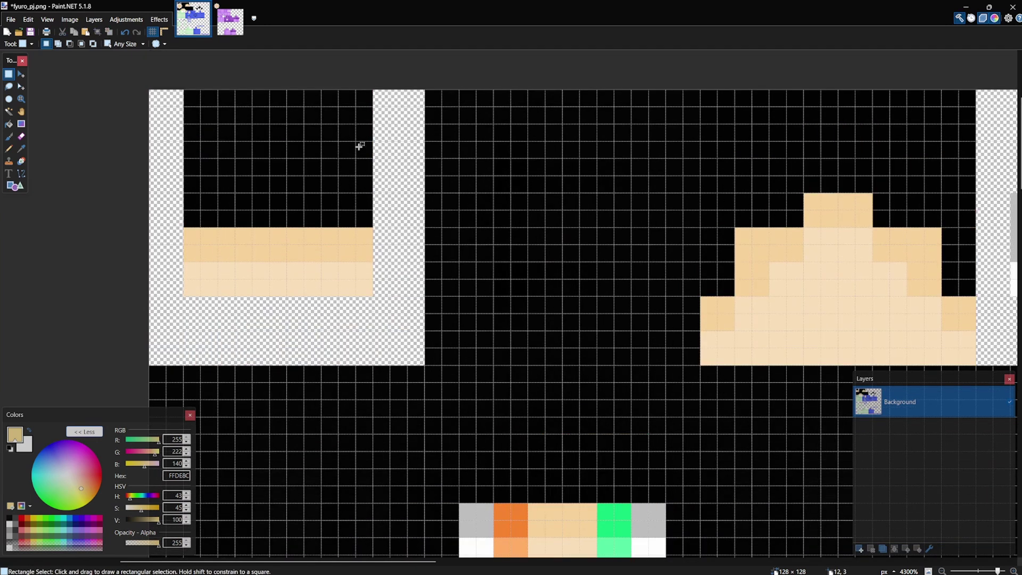
{"action": "key", "text": "z"}
{"action": "key", "text": "ctrl+z"}
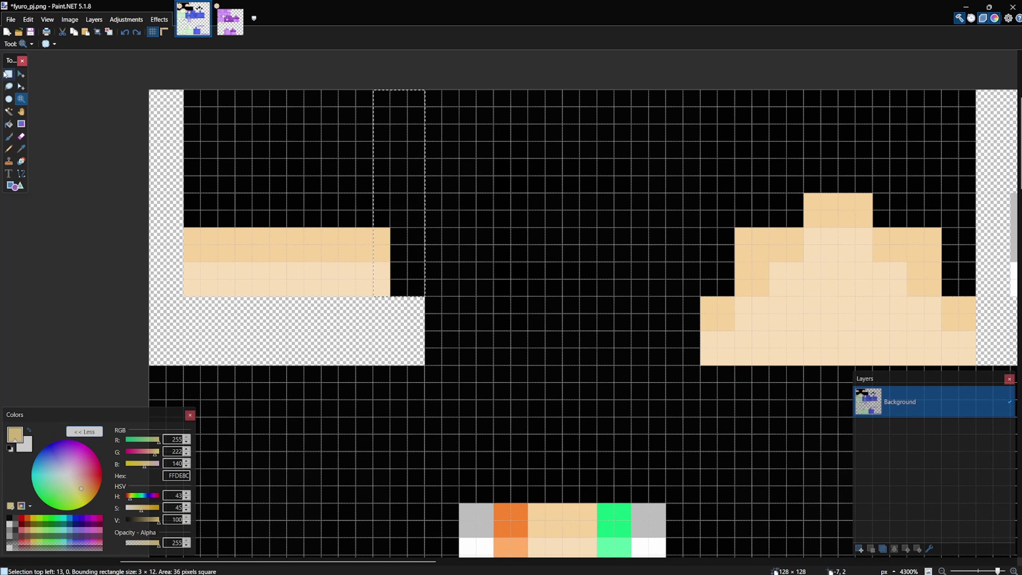
- Delete the two rightmost columns of the eyelid area, starting at column 14
{"action": "left_click", "coordinate": [6, 75]}
{"action": "left_click_drag", "start_coordinate": [406, 278], "coordinate": [418, 88]}
{"action": "key", "text": "Delete"}
{"action": "left_click", "coordinate": [398, 143]}
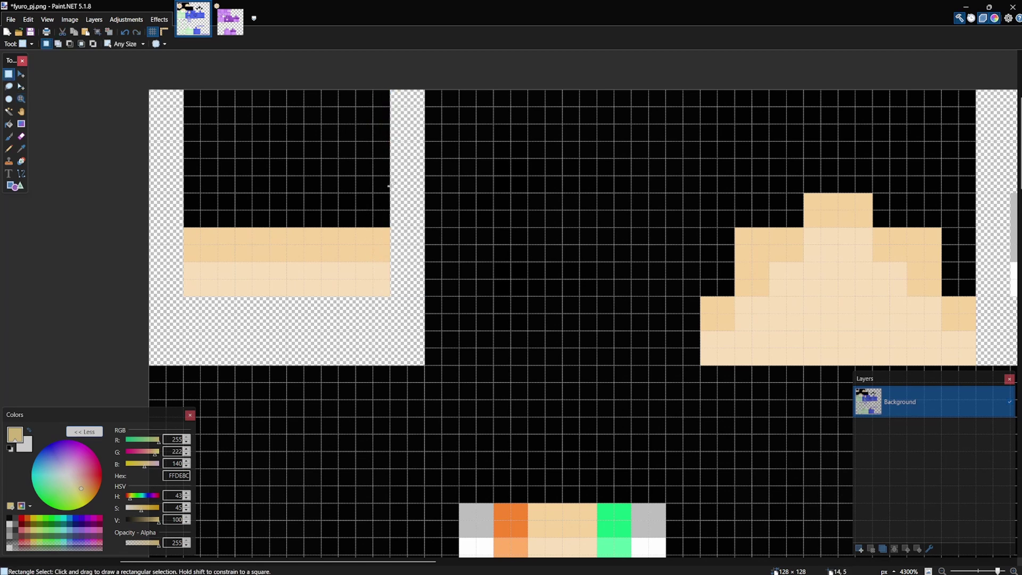
- Delete the top six hair rows of the eyelid area and the four middle columns, leaving two separate 4 × 6 eyelid blocks
{"action": "left_click_drag", "start_coordinate": [390, 186], "coordinate": [187, 90]}
{"action": "key", "text": "Delete"}
{"action": "left_click", "coordinate": [296, 201]}
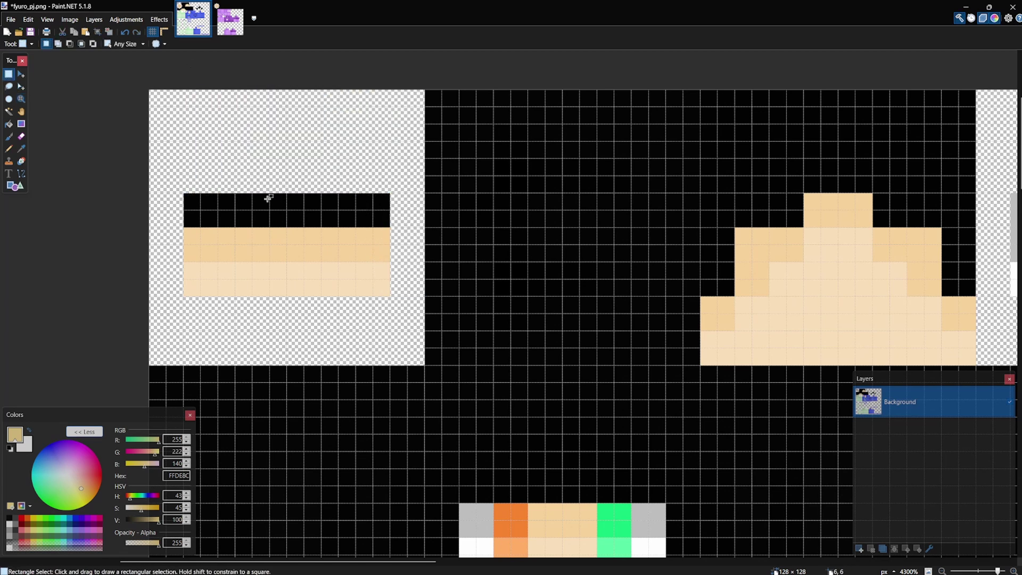
{"action": "left_click_drag", "start_coordinate": [269, 198], "coordinate": [320, 296]}
{"action": "key", "text": "Delete"}
{"action": "left_click", "coordinate": [260, 201]}
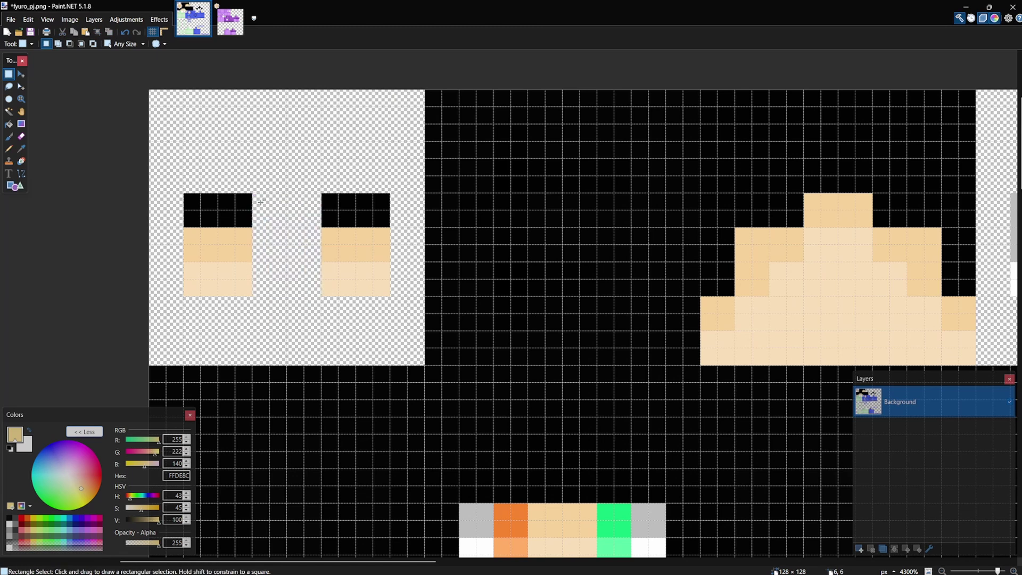
- Check the cleared space between, below and around the two eyelid blocks, and review the whole skin layout
{"action": "scroll", "coordinate": [224, 234], "scroll_direction": "down", "scroll_amount": 5}
{"action": "scroll", "coordinate": [285, 206], "scroll_direction": "up", "scroll_amount": 3}
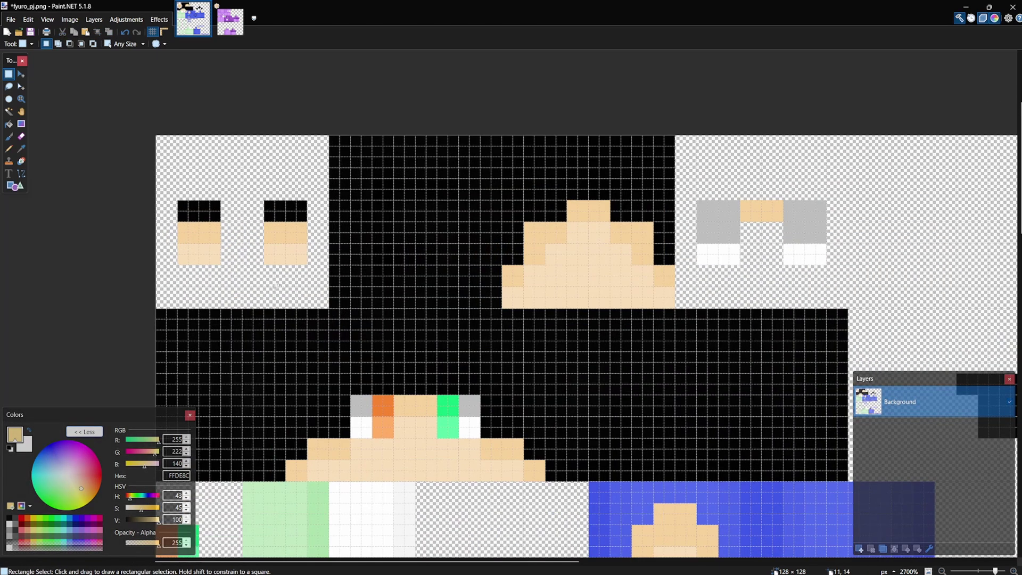
{"action": "scroll", "coordinate": [307, 322], "scroll_direction": "down", "scroll_amount": 2}
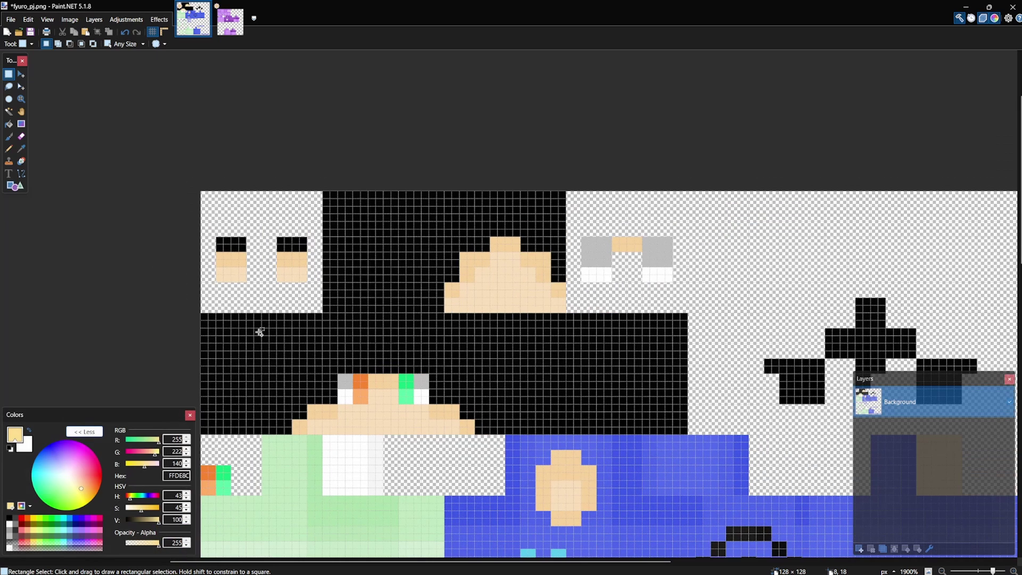
{"action": "scroll", "coordinate": [195, 316], "scroll_direction": "up", "scroll_amount": 3}
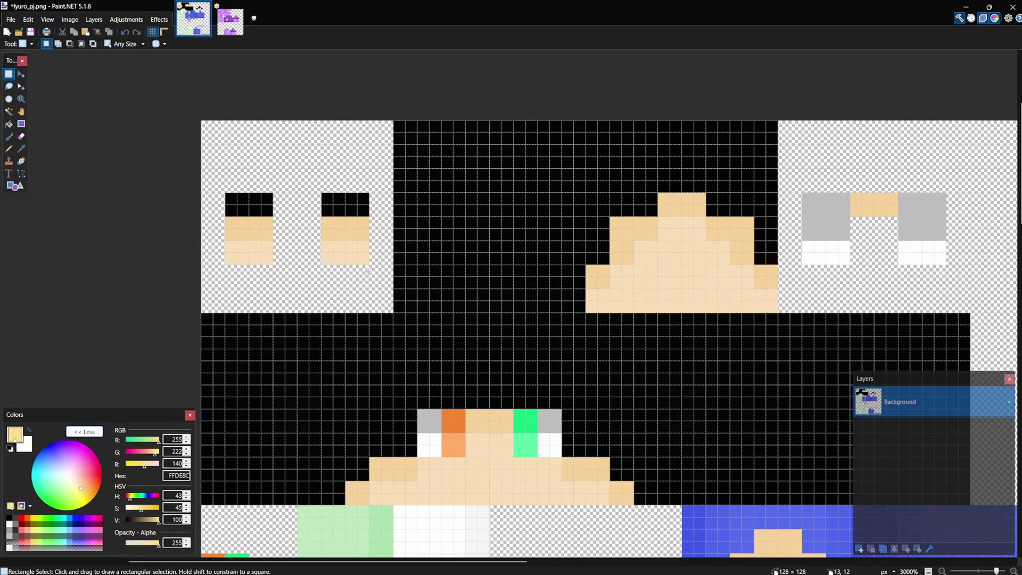
{"action": "left_click_drag", "start_coordinate": [293, 149], "coordinate": [294, 296]}
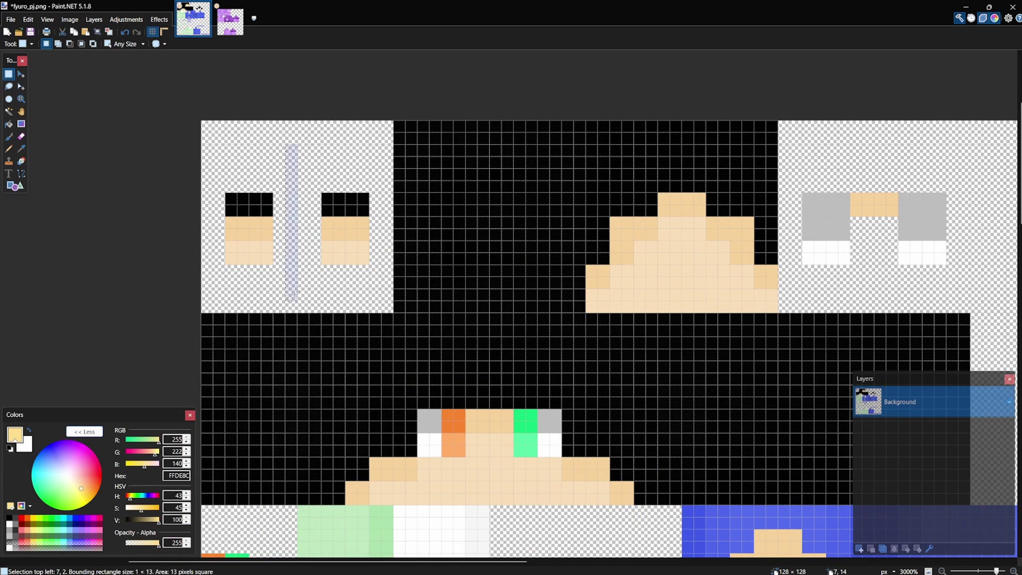
{"action": "left_click", "coordinate": [336, 284]}
{"action": "left_click_drag", "start_coordinate": [394, 265], "coordinate": [216, 304]}
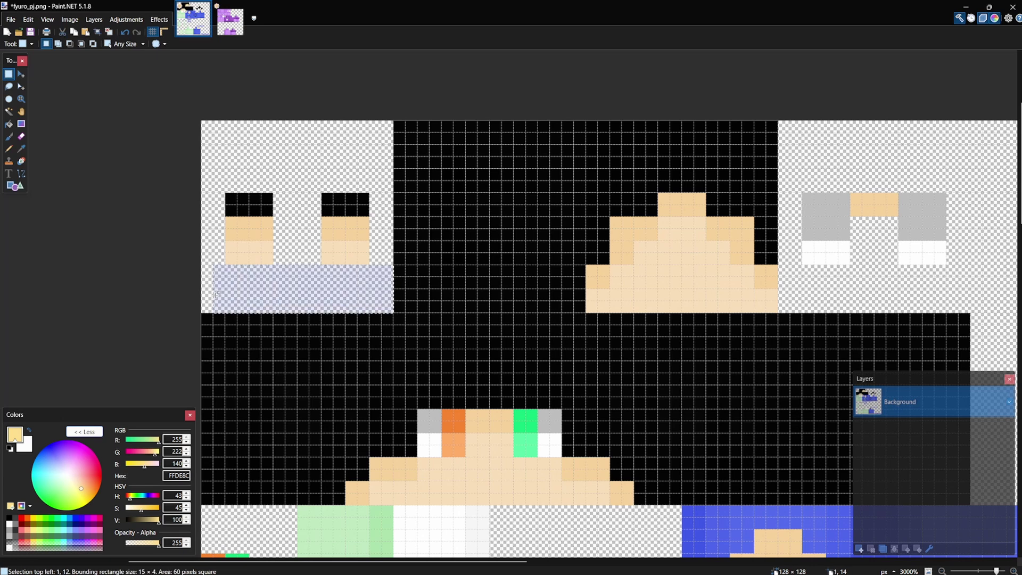
{"action": "left_click", "coordinate": [216, 295]}
{"action": "left_click_drag", "start_coordinate": [227, 194], "coordinate": [284, 252]}
{"action": "left_click", "coordinate": [368, 244]}
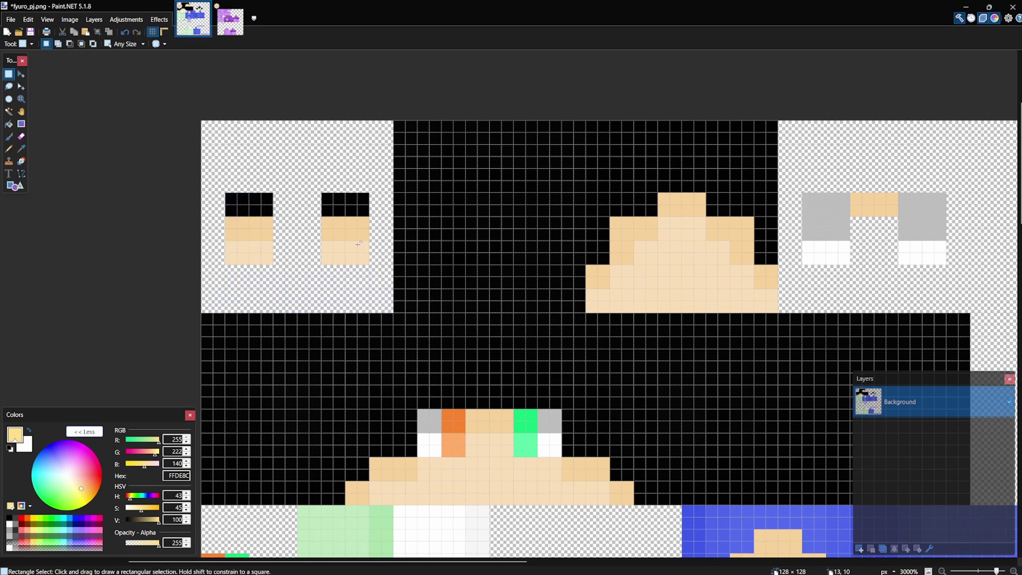
{"action": "scroll", "coordinate": [239, 281], "scroll_direction": "down", "scroll_amount": 2}
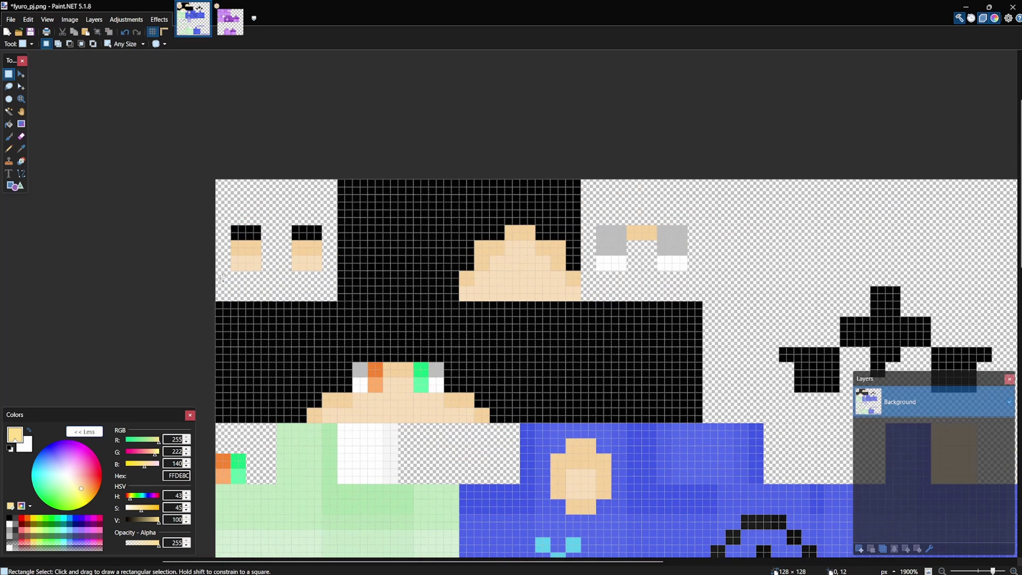
{"action": "scroll", "coordinate": [224, 251], "scroll_direction": "down", "scroll_amount": 2}
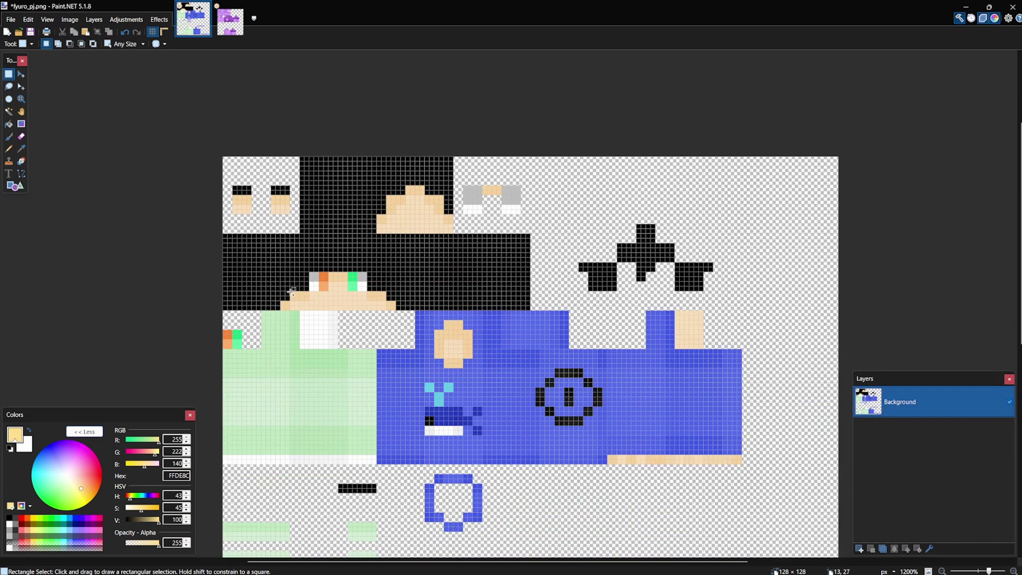
{"action": "scroll", "coordinate": [299, 304], "scroll_direction": "down", "scroll_amount": 2}
{"action": "scroll", "coordinate": [301, 333], "scroll_direction": "up", "scroll_amount": 1}
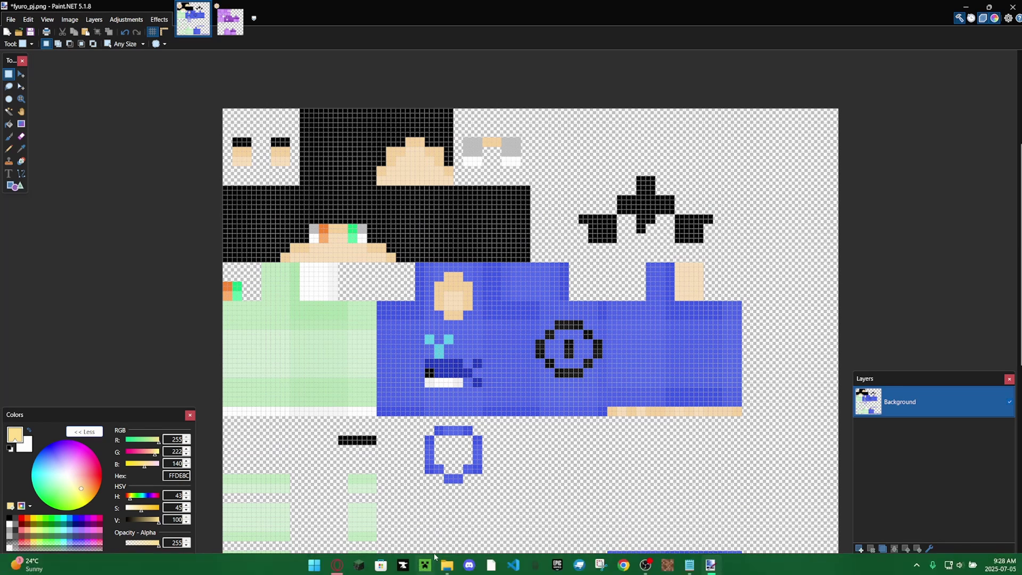
- Look through the example skins in the Actions And Stuff Expressions Skins 1.0.0 folder in File Explorer, then return to the skin image
{"action": "left_click", "coordinate": [424, 563]}
{"action": "left_click", "coordinate": [505, 311]}
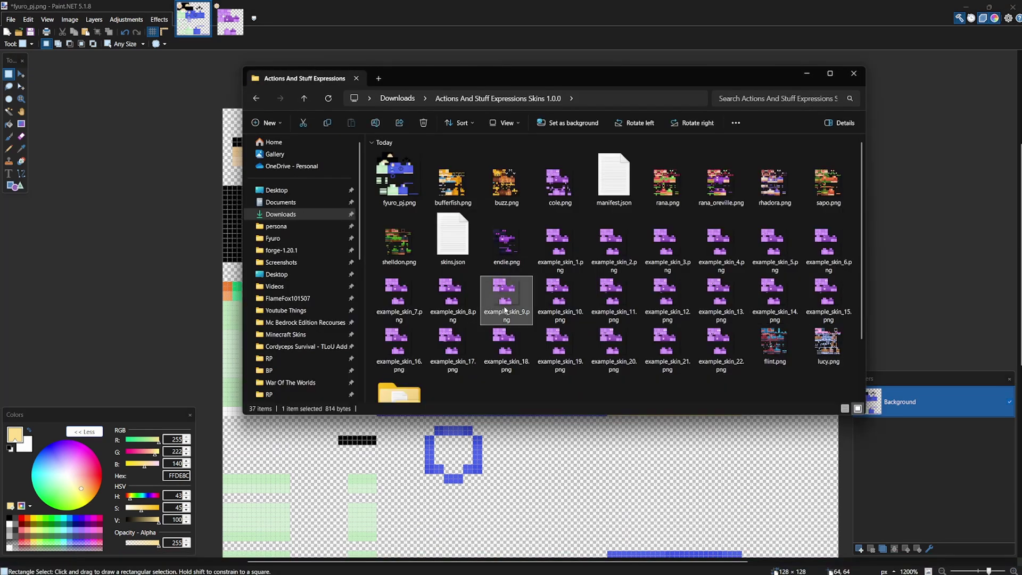
{"action": "left_click", "coordinate": [550, 390]}
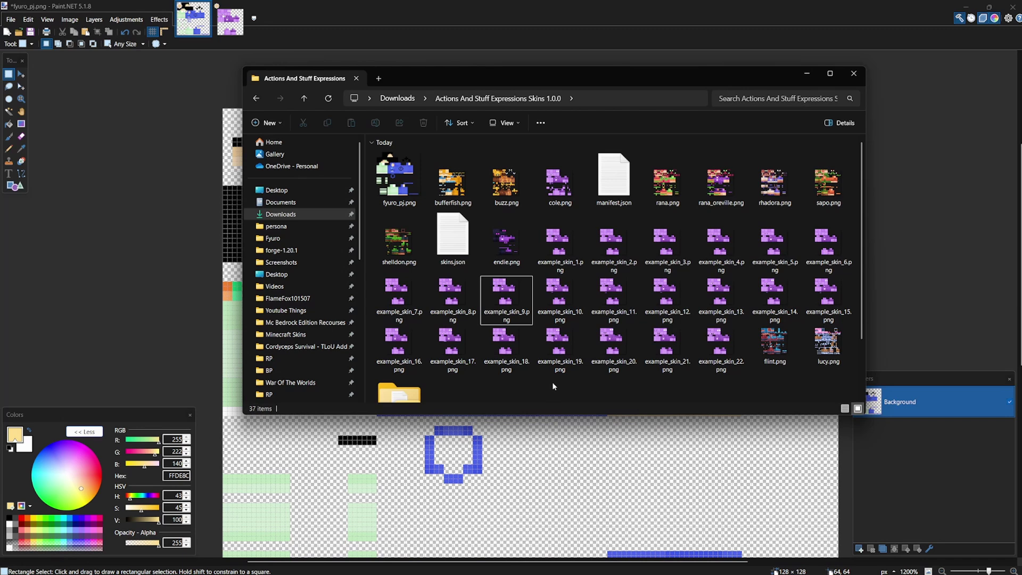
{"action": "left_click", "coordinate": [563, 348]}
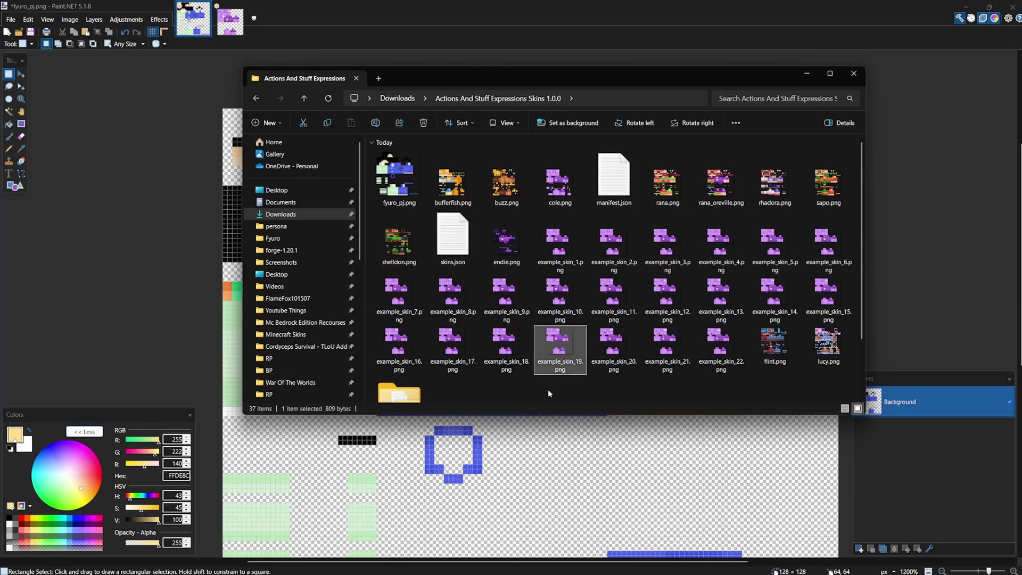
{"action": "left_click", "coordinate": [548, 389]}
{"action": "left_click", "coordinate": [554, 384]}
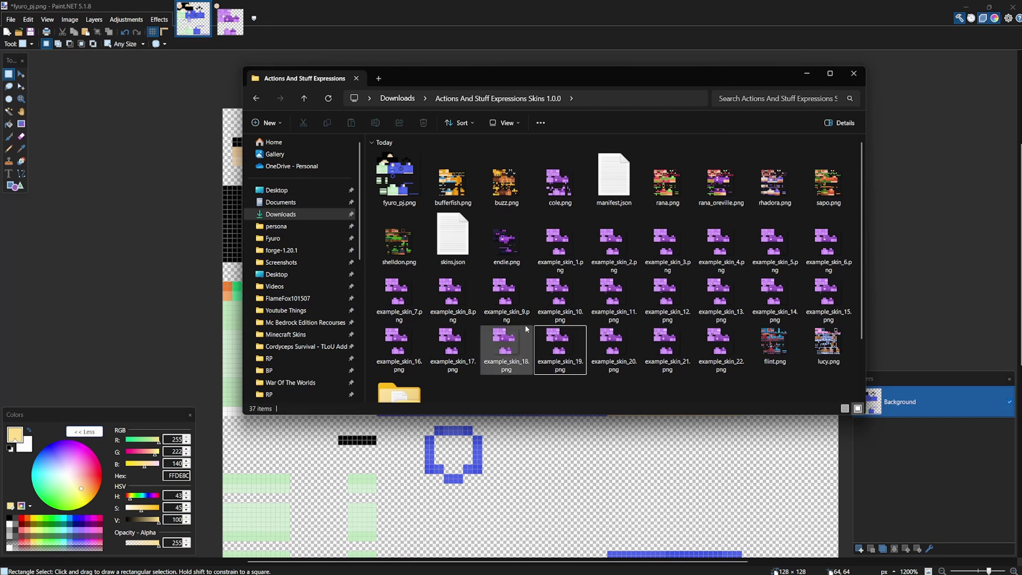
{"action": "left_click", "coordinate": [807, 74]}
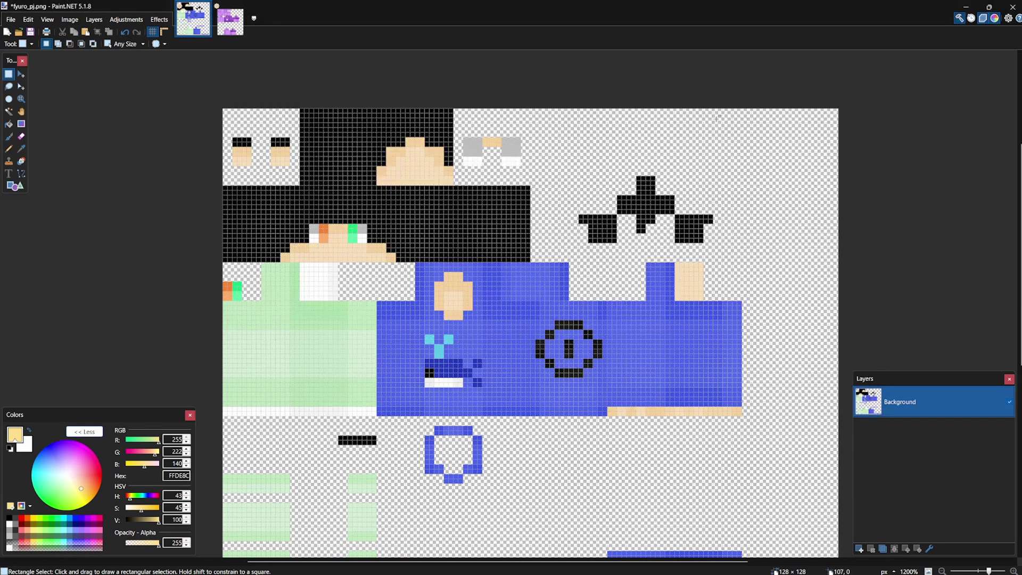